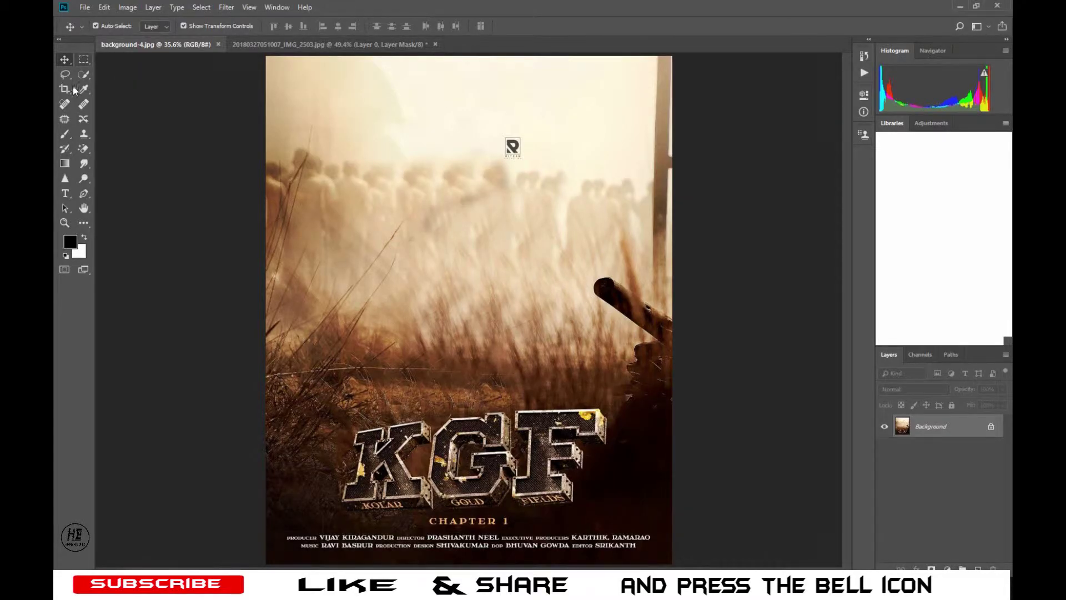
Step: Zoom in on the sky and marquee-select the area around the R logo
{"action": "left_click", "coordinate": [64, 223]}
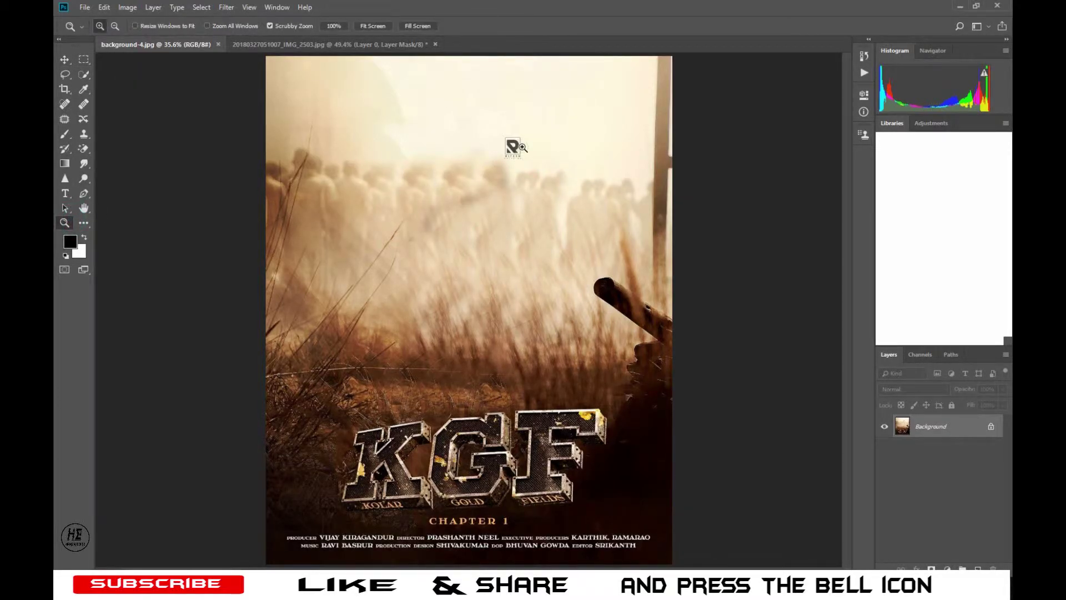
{"action": "left_click", "coordinate": [511, 148]}
{"action": "left_click", "coordinate": [578, 145]}
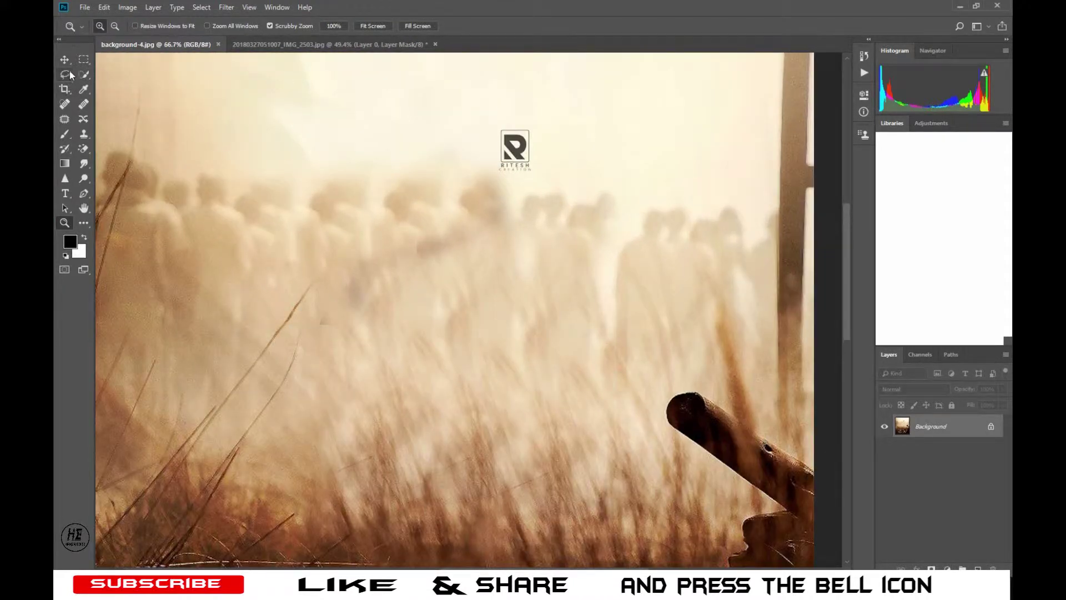
{"action": "left_click", "coordinate": [83, 60]}
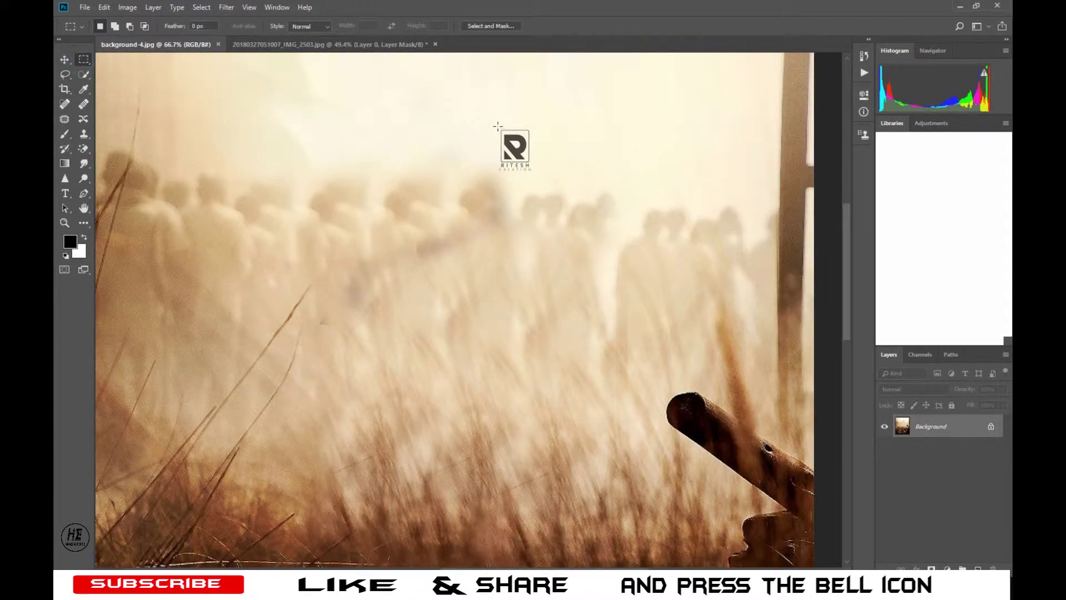
{"action": "left_click_drag", "start_coordinate": [495, 123], "coordinate": [534, 176]}
Step: Content-Aware Fill the selection to erase the logo, then deselect and fit the poster on screen
{"action": "right_click", "coordinate": [531, 176]}
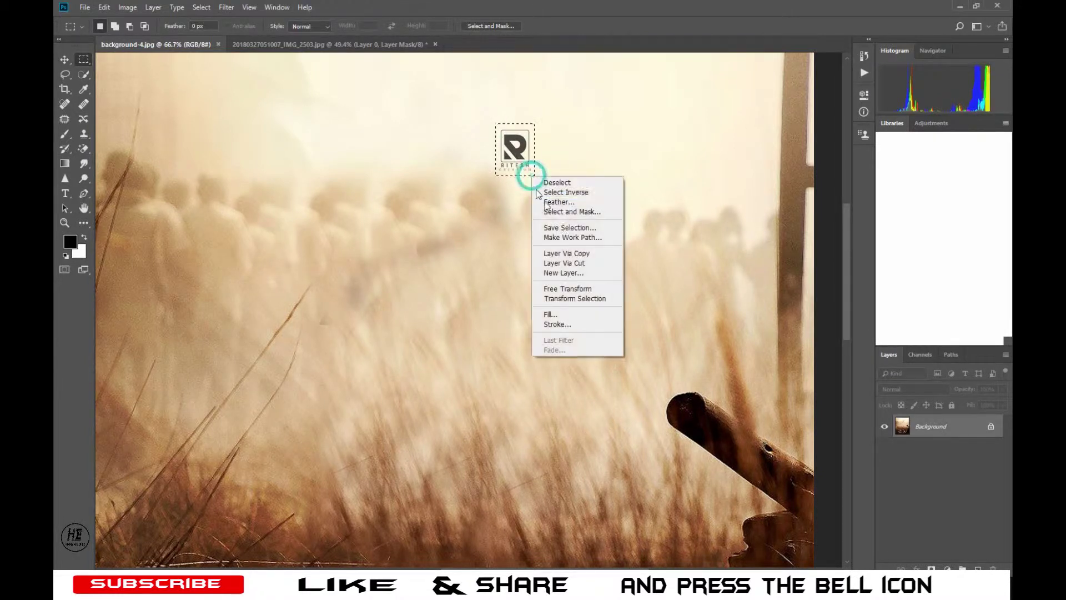
{"action": "left_click", "coordinate": [555, 312]}
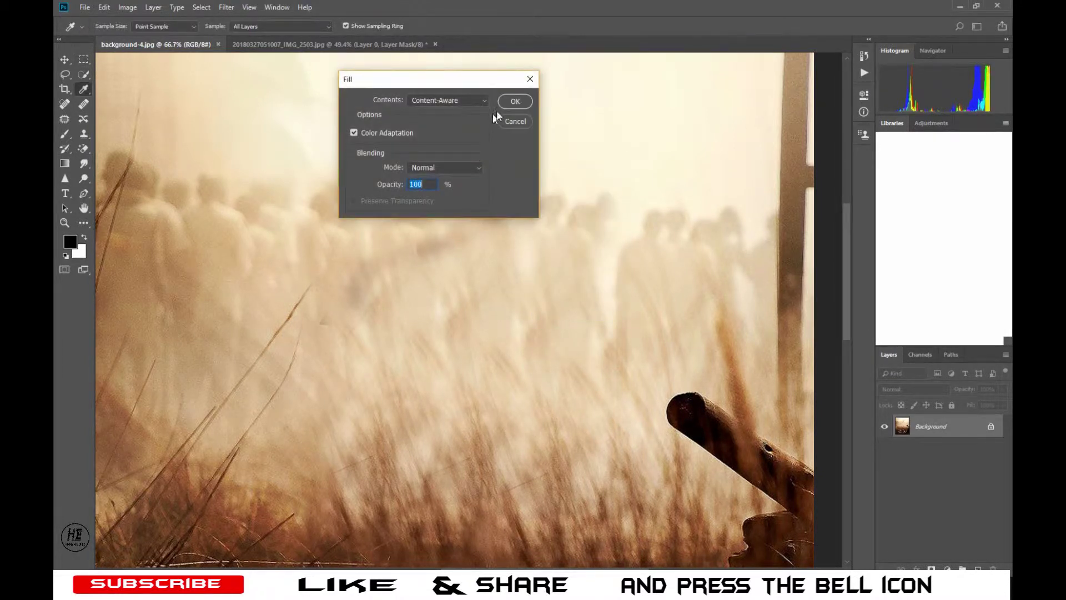
{"action": "left_click", "coordinate": [513, 101]}
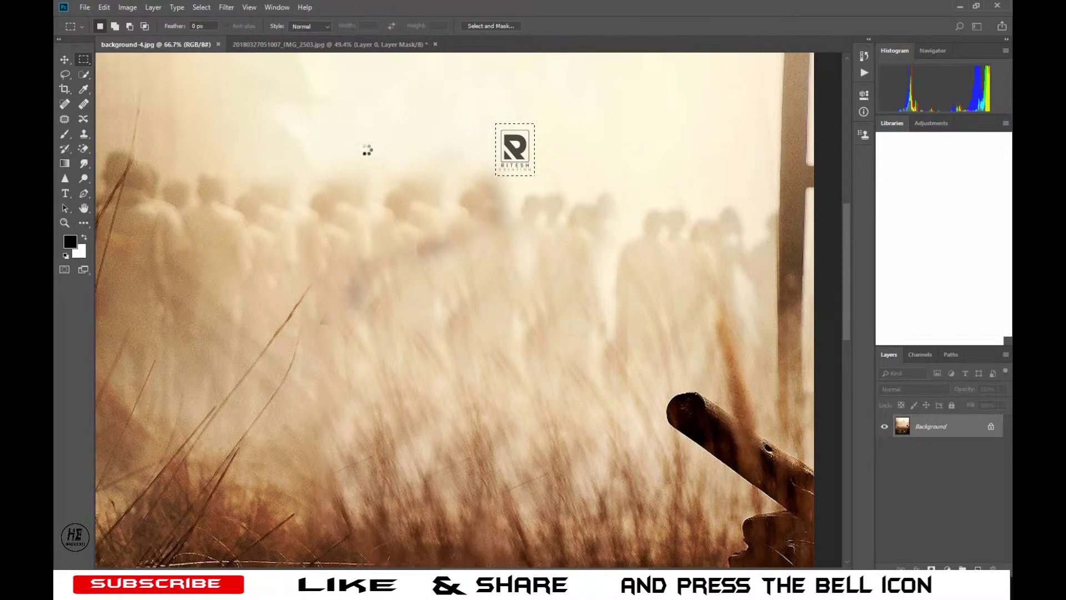
{"action": "left_click", "coordinate": [158, 180]}
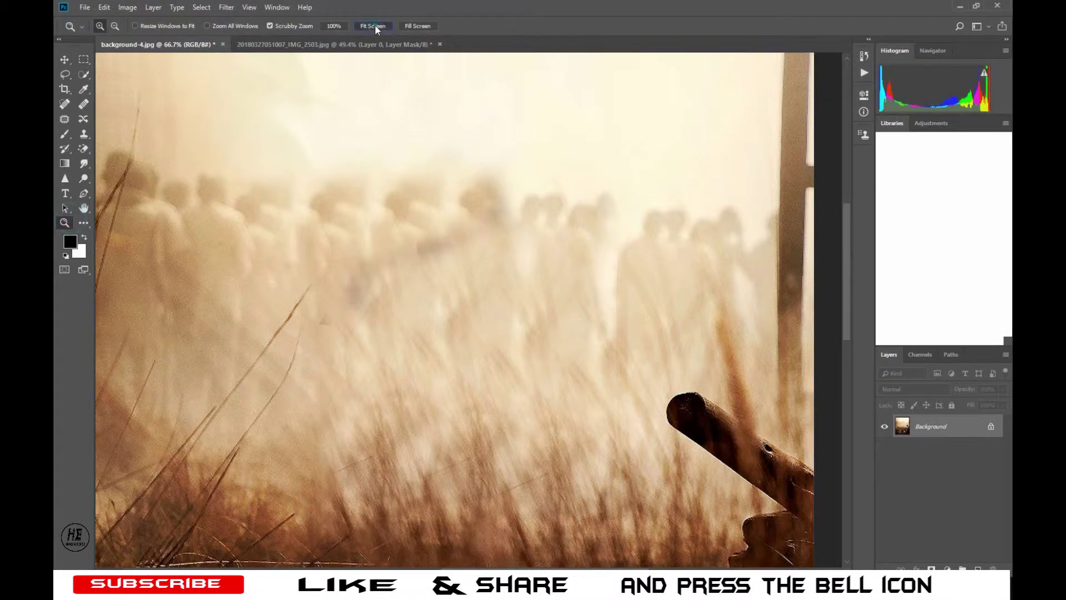
{"action": "left_click", "coordinate": [373, 26]}
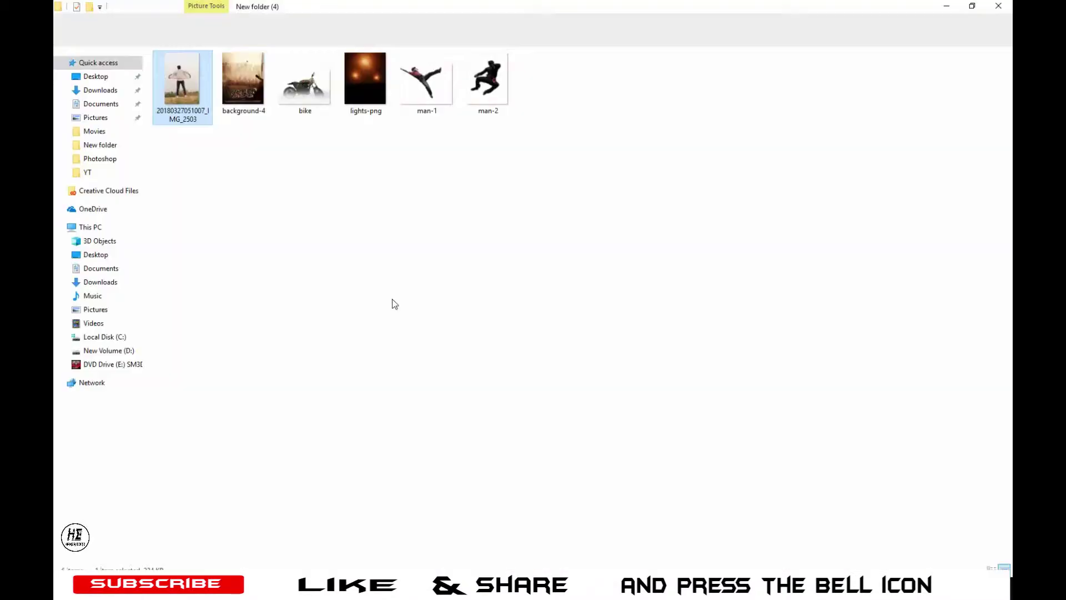
Step: Place lights-png over the poster as a layer blended in Screen mode
{"action": "left_click_drag", "start_coordinate": [380, 70], "coordinate": [228, 493]}
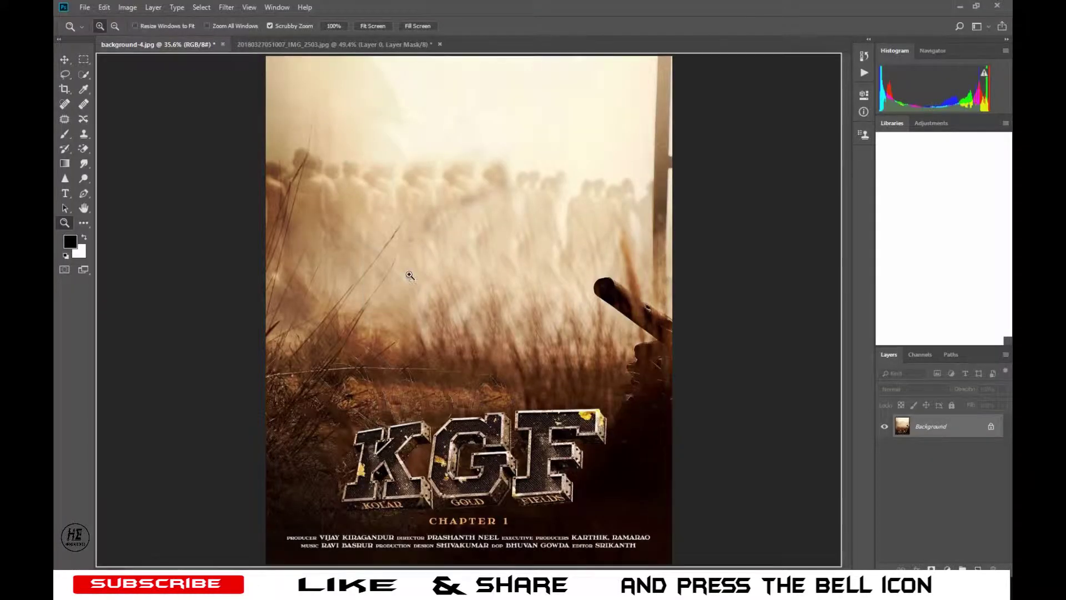
{"action": "left_click_drag", "start_coordinate": [353, 161], "coordinate": [410, 272]}
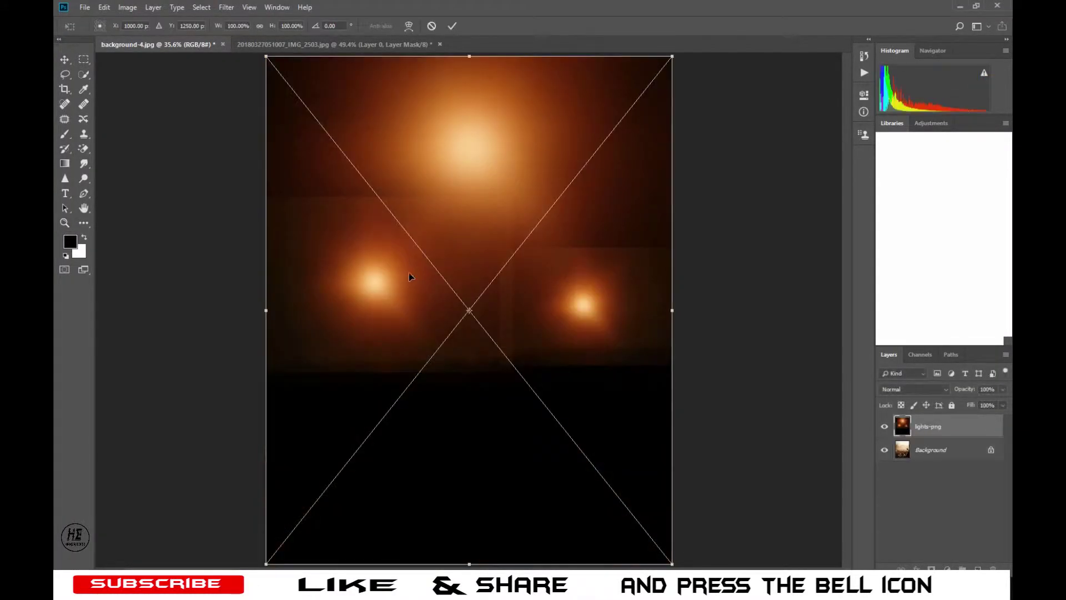
{"action": "left_click", "coordinate": [898, 390]}
{"action": "left_click", "coordinate": [909, 196]}
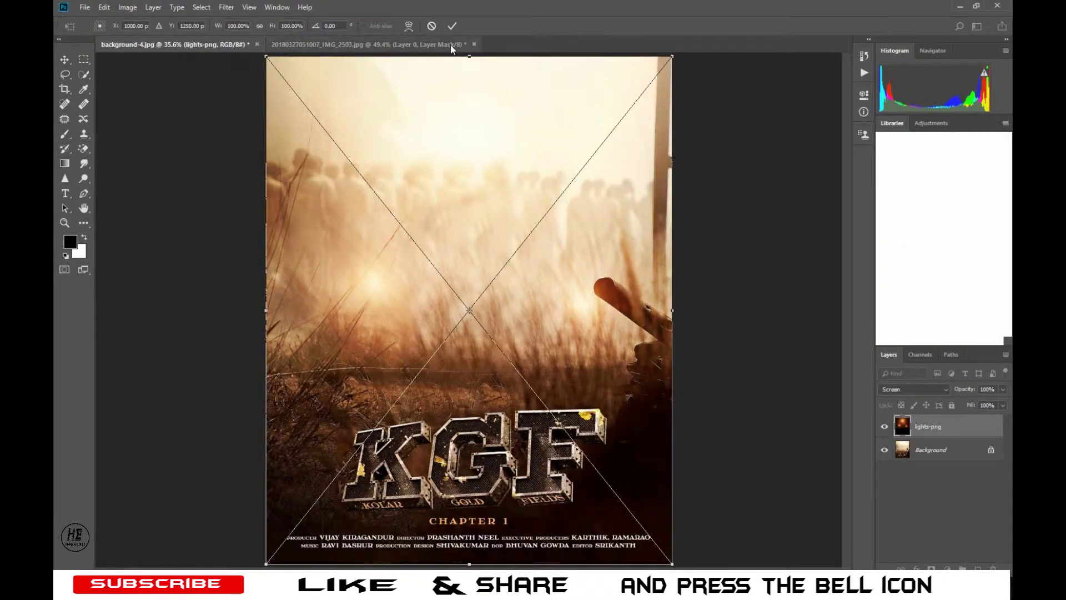
{"action": "left_click", "coordinate": [452, 27]}
{"action": "key", "text": "z"}
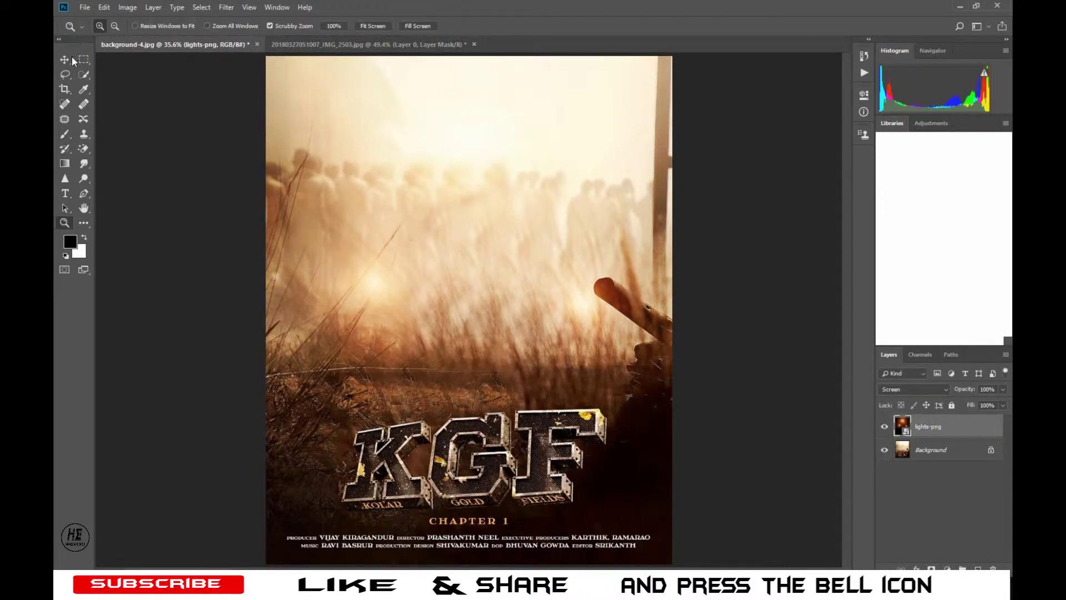
{"action": "left_click", "coordinate": [69, 58]}
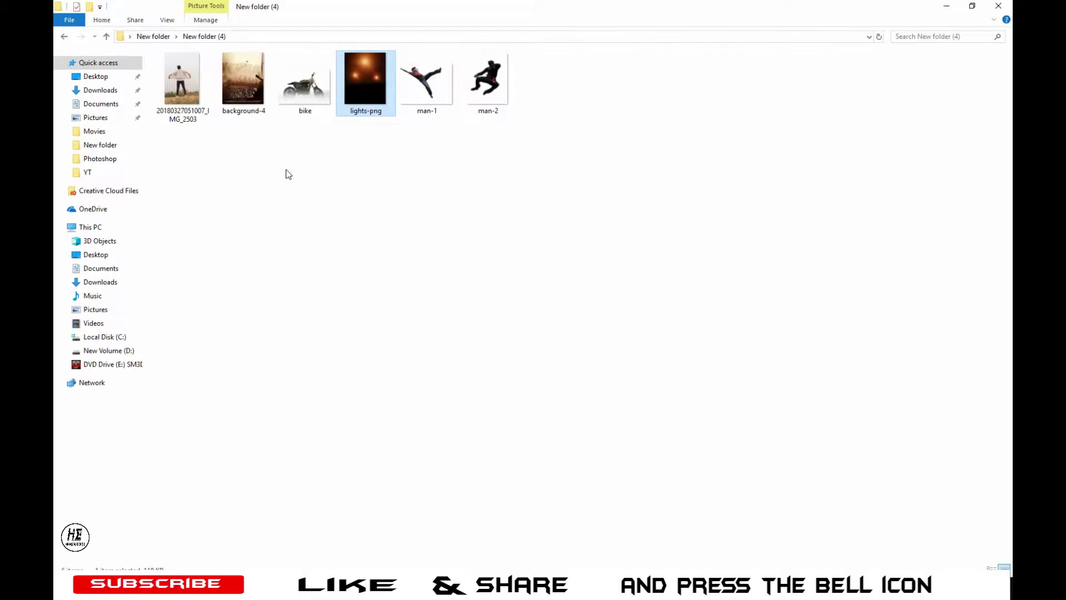
Step: Place man-1 at about 62% with linked W/H in the poster's top-left sky
{"action": "left_click", "coordinate": [286, 174]}
{"action": "left_click_drag", "start_coordinate": [439, 78], "coordinate": [247, 594]}
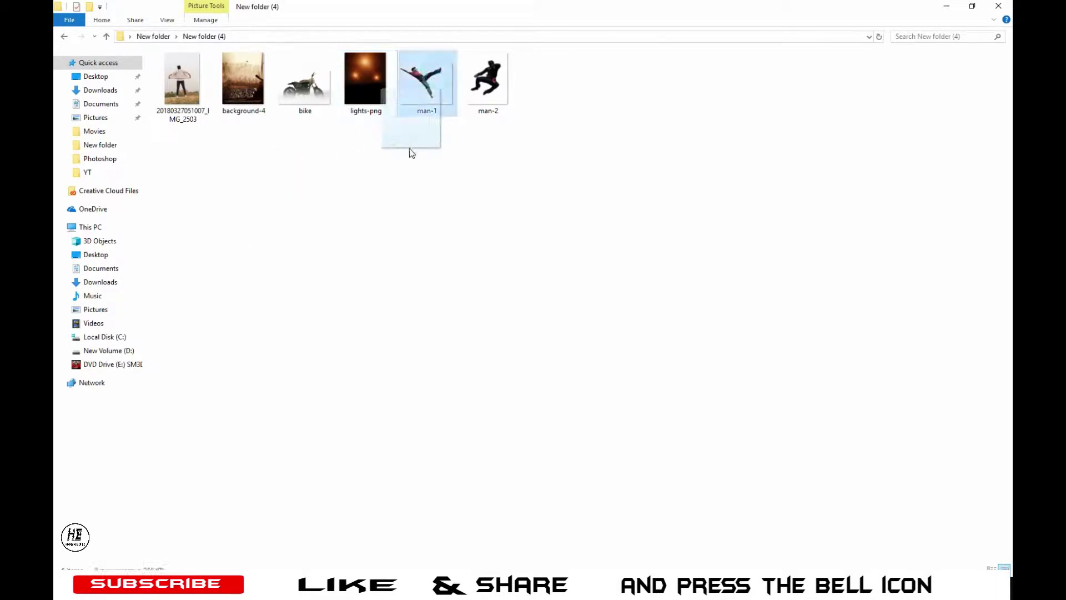
{"action": "left_click_drag", "start_coordinate": [261, 555], "coordinate": [371, 195]}
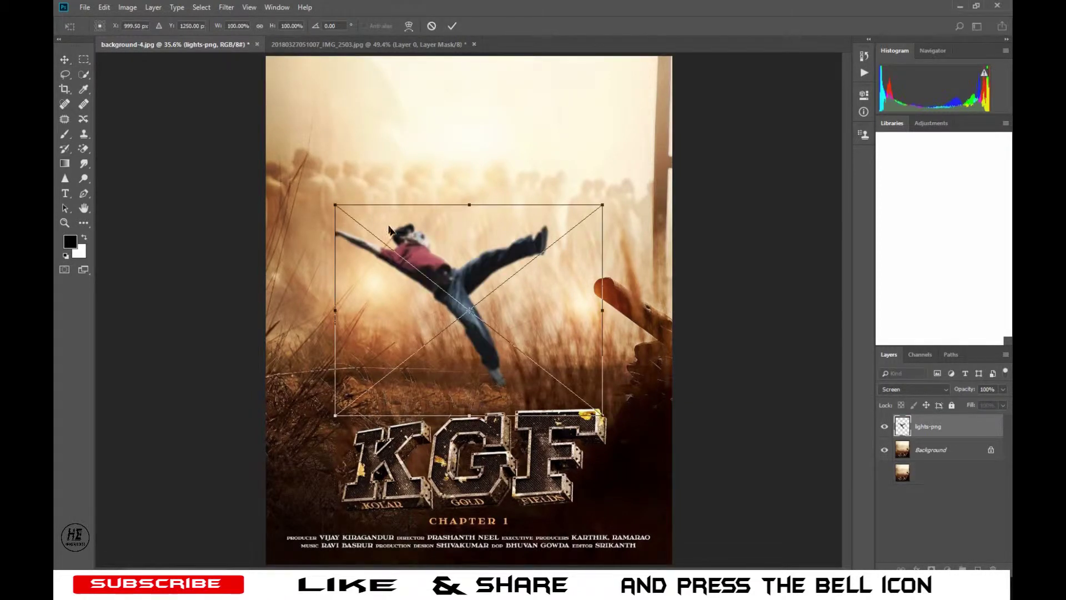
{"action": "left_click_drag", "start_coordinate": [369, 190], "coordinate": [365, 65]}
{"action": "left_click", "coordinate": [258, 26]}
{"action": "left_click_drag", "start_coordinate": [272, 25], "coordinate": [245, 38]}
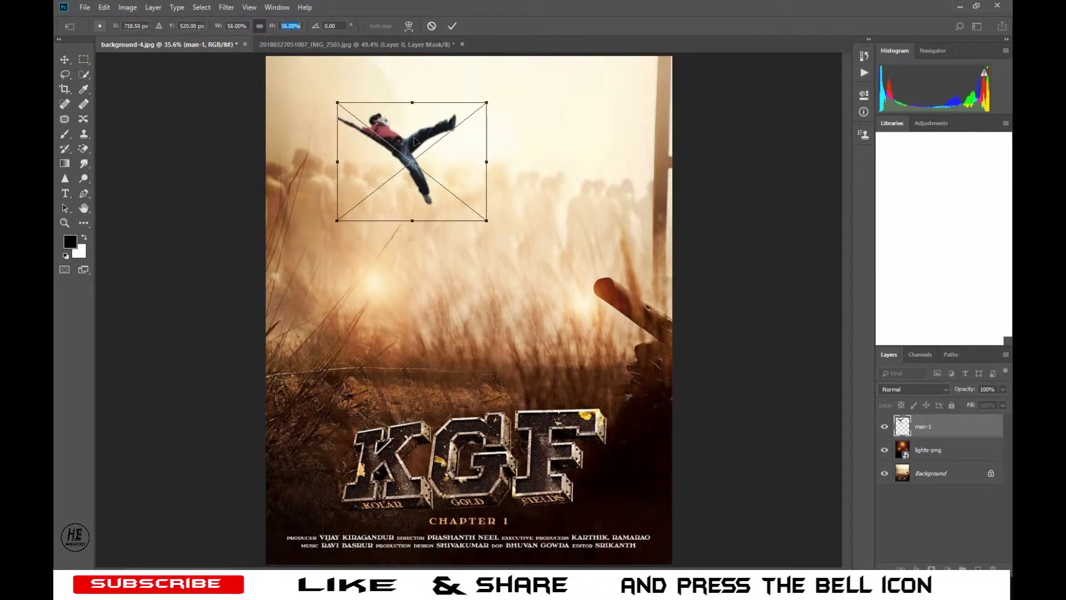
{"action": "left_click_drag", "start_coordinate": [408, 147], "coordinate": [336, 117]}
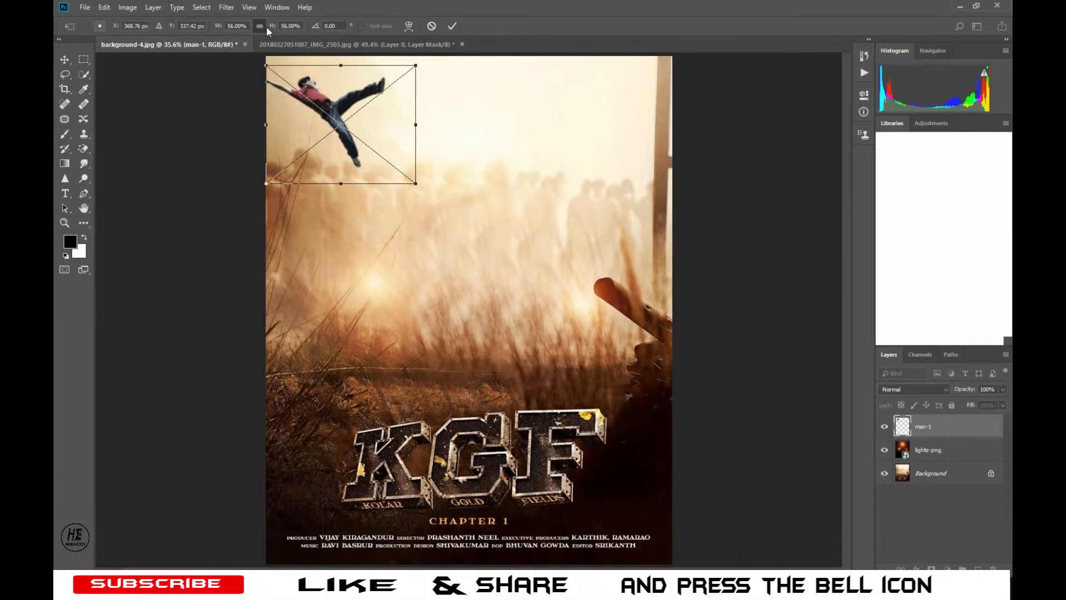
{"action": "left_click_drag", "start_coordinate": [272, 28], "coordinate": [276, 28]}
{"action": "left_click_drag", "start_coordinate": [326, 113], "coordinate": [333, 120]}
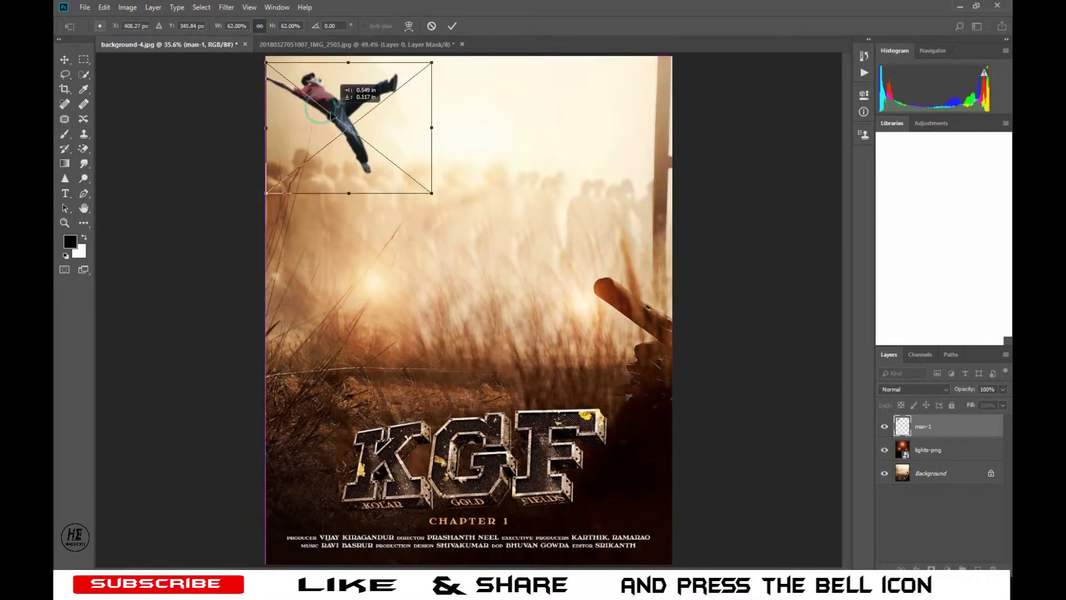
{"action": "left_click", "coordinate": [452, 26]}
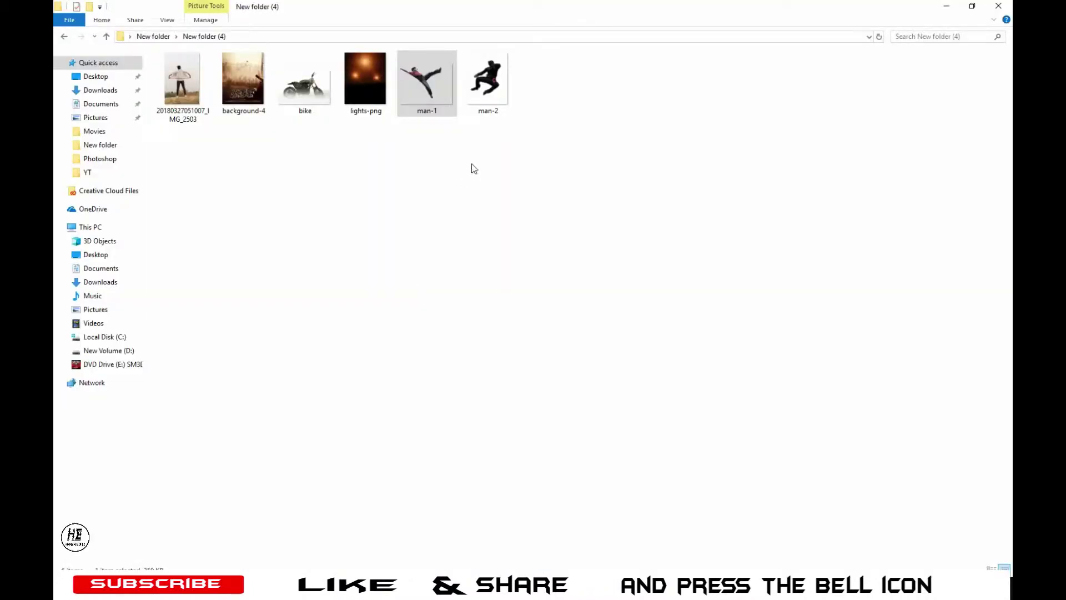
Step: Place man-2 at 73% with linked proportions in the upper-right sky, then deselect
{"action": "mouse_move", "coordinate": [488, 83]}
{"action": "left_mouse_down"}
{"action": "mouse_move", "coordinate": [289, 533]}
{"action": "mouse_move", "coordinate": [574, 136]}
{"action": "left_mouse_up"}
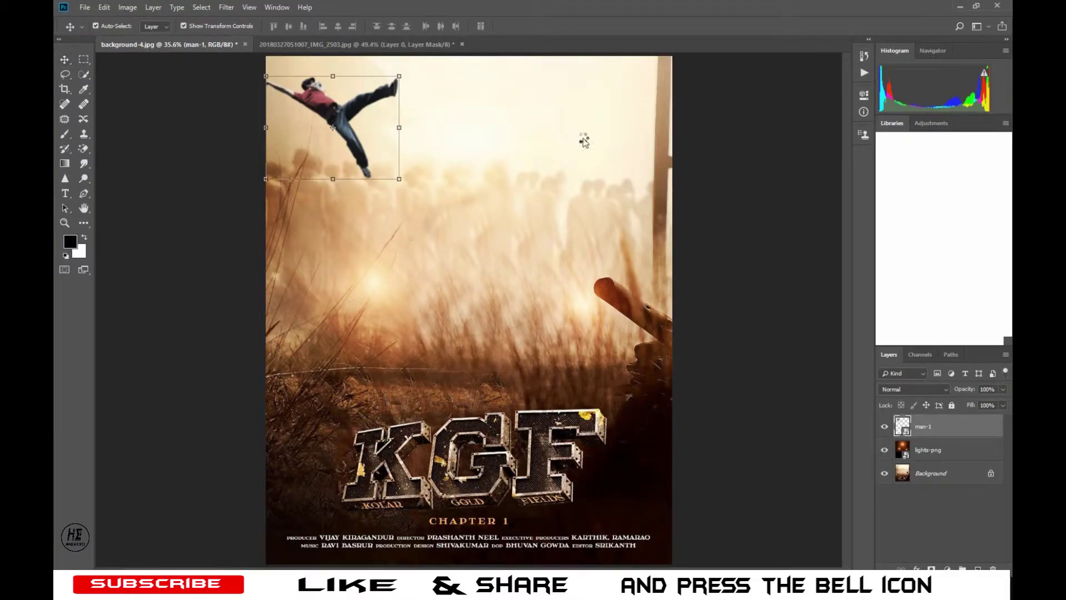
{"action": "mouse_move", "coordinate": [498, 296]}
{"action": "left_mouse_down"}
{"action": "mouse_move", "coordinate": [605, 150]}
{"action": "mouse_move", "coordinate": [610, 185]}
{"action": "left_mouse_up"}
{"action": "left_click_drag", "start_coordinate": [274, 29], "coordinate": [411, 86]}
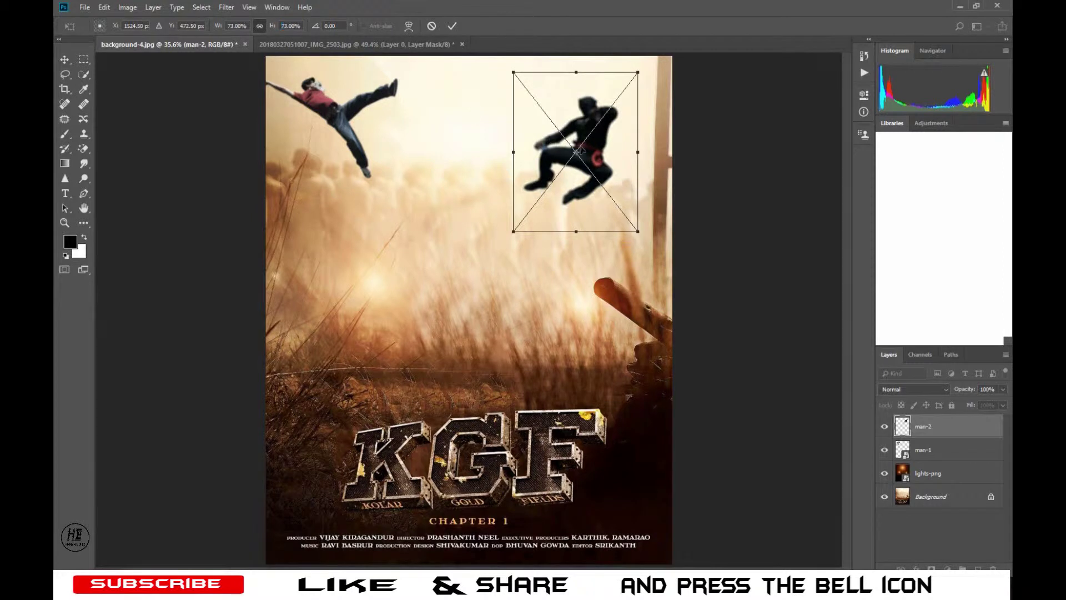
{"action": "left_click_drag", "start_coordinate": [594, 145], "coordinate": [618, 117]}
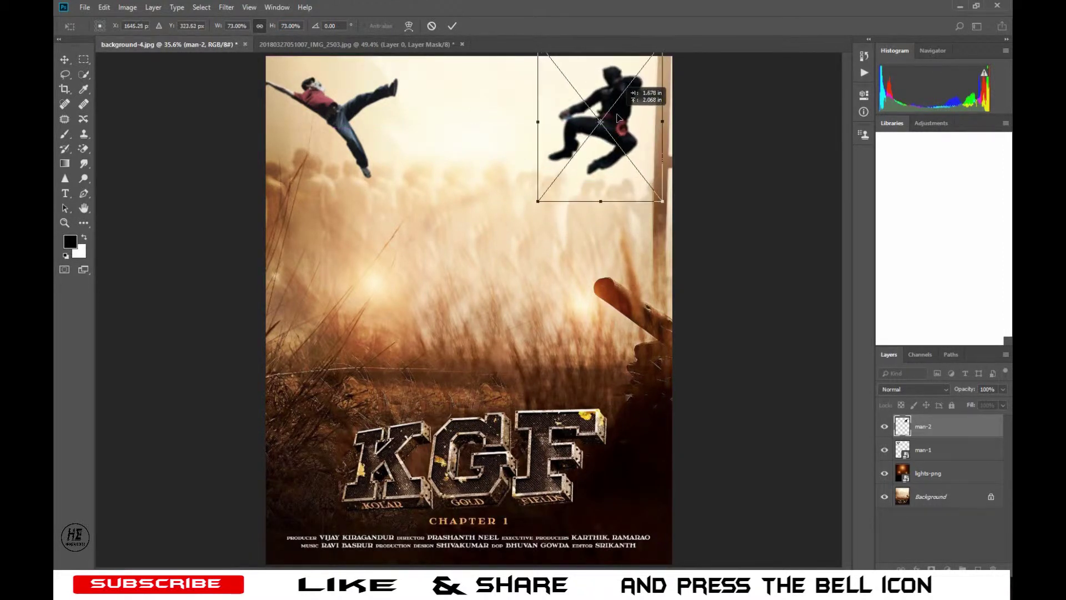
{"action": "left_click", "coordinate": [452, 26]}
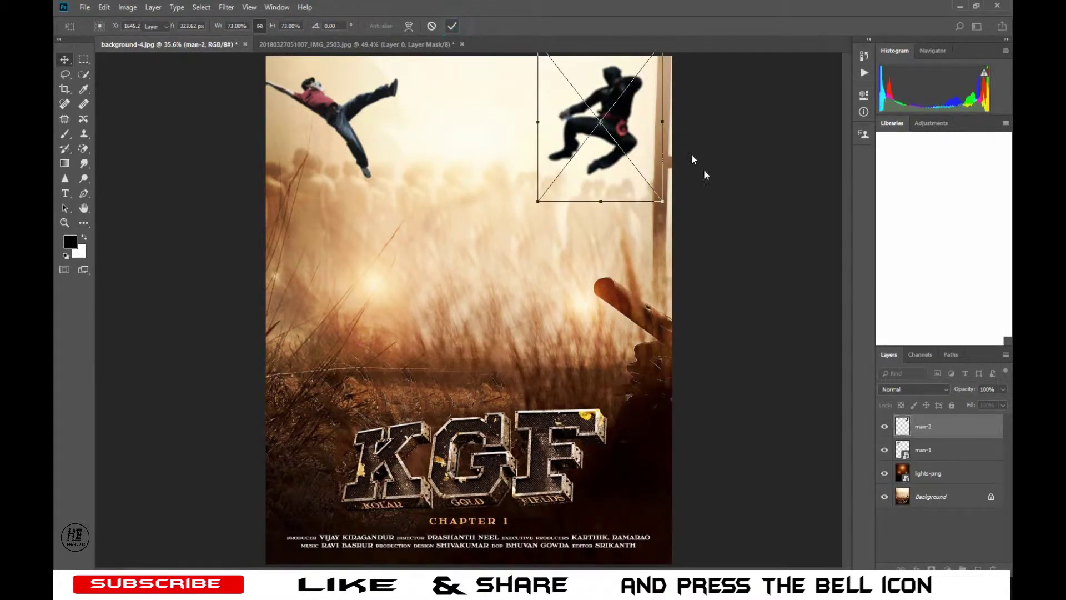
{"action": "left_click", "coordinate": [727, 239]}
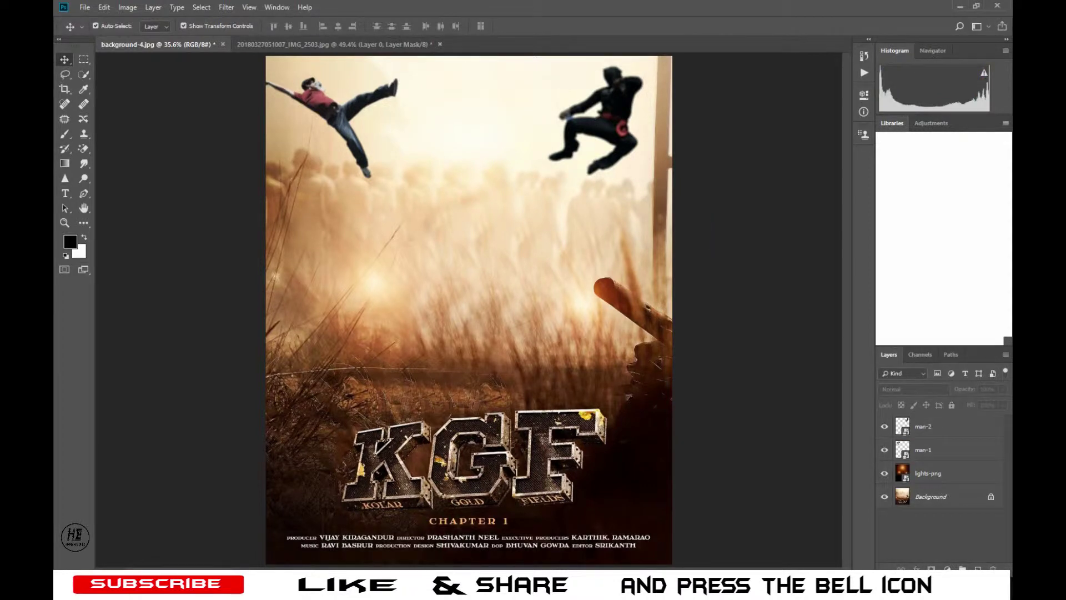
{"action": "key", "text": "alt+Tab"}
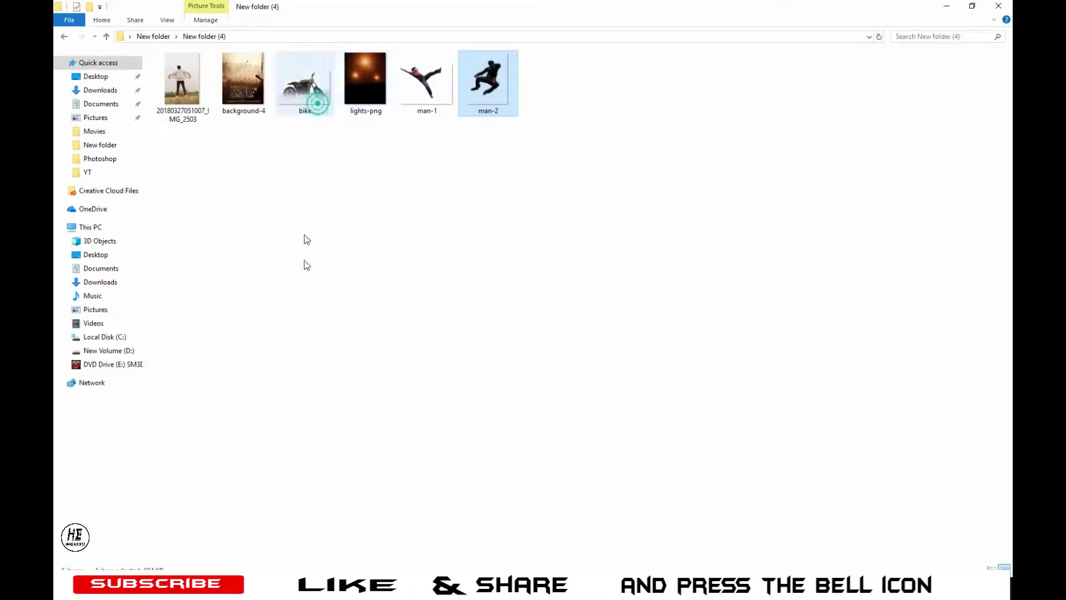
Step: Place the bike at 110% with linked W/H just above the KGF title
{"action": "mouse_move", "coordinate": [305, 83]}
{"action": "left_mouse_down"}
{"action": "mouse_move", "coordinate": [279, 564]}
{"action": "mouse_move", "coordinate": [445, 304]}
{"action": "mouse_move", "coordinate": [476, 310]}
{"action": "left_mouse_up"}
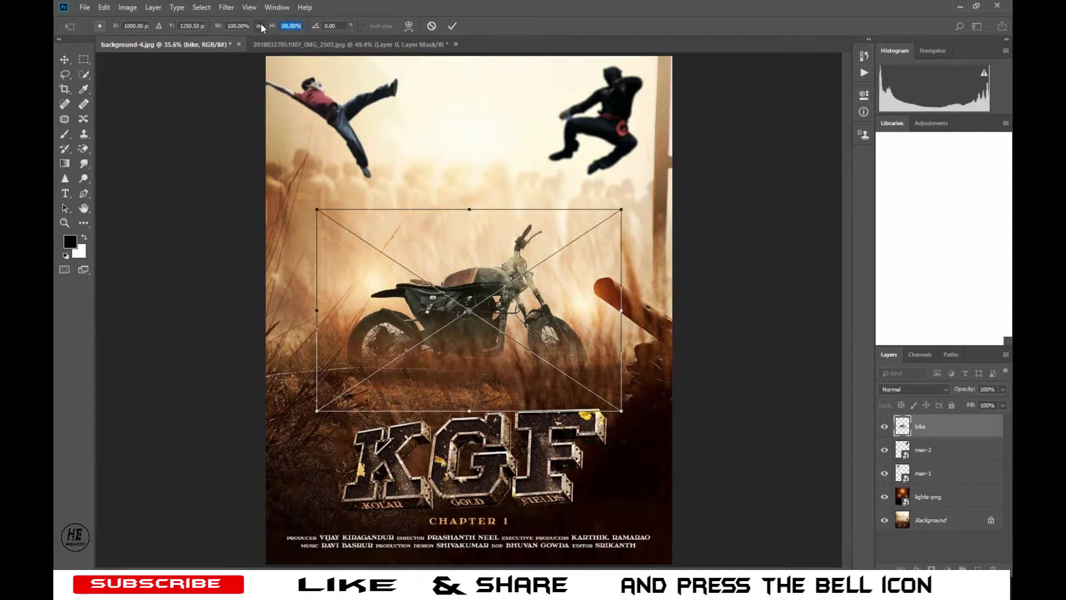
{"action": "left_click", "coordinate": [259, 26]}
{"action": "left_click_drag", "start_coordinate": [271, 26], "coordinate": [276, 26]}
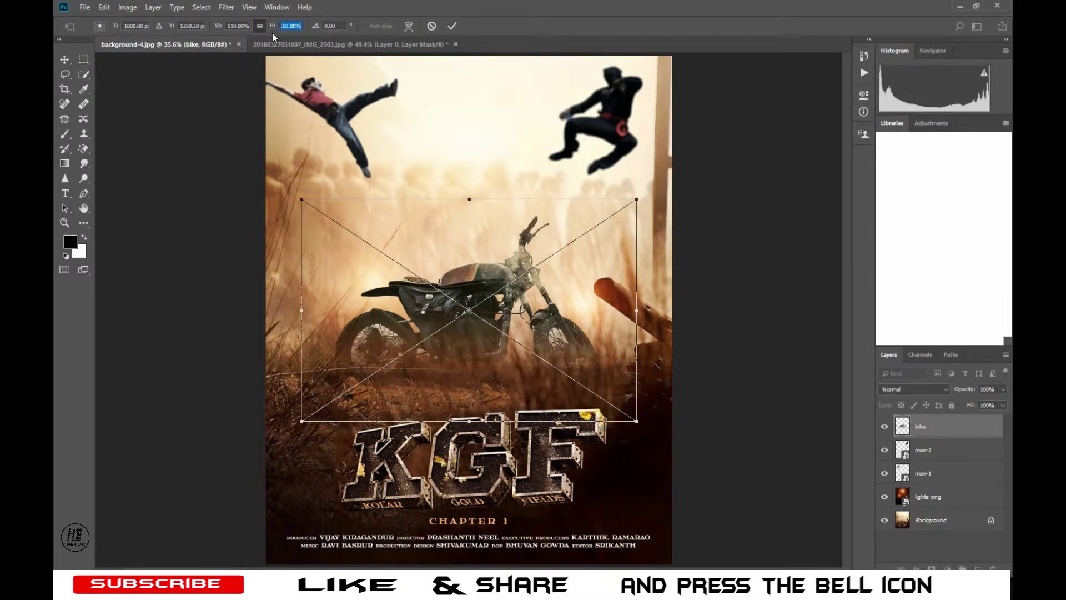
{"action": "left_click", "coordinate": [454, 26]}
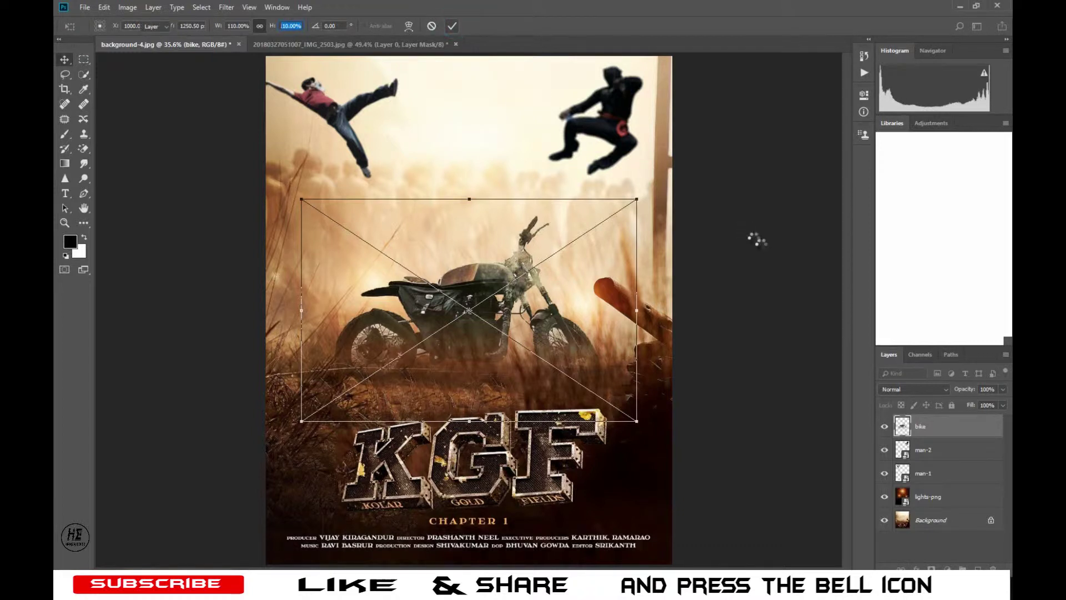
{"action": "left_click", "coordinate": [753, 245]}
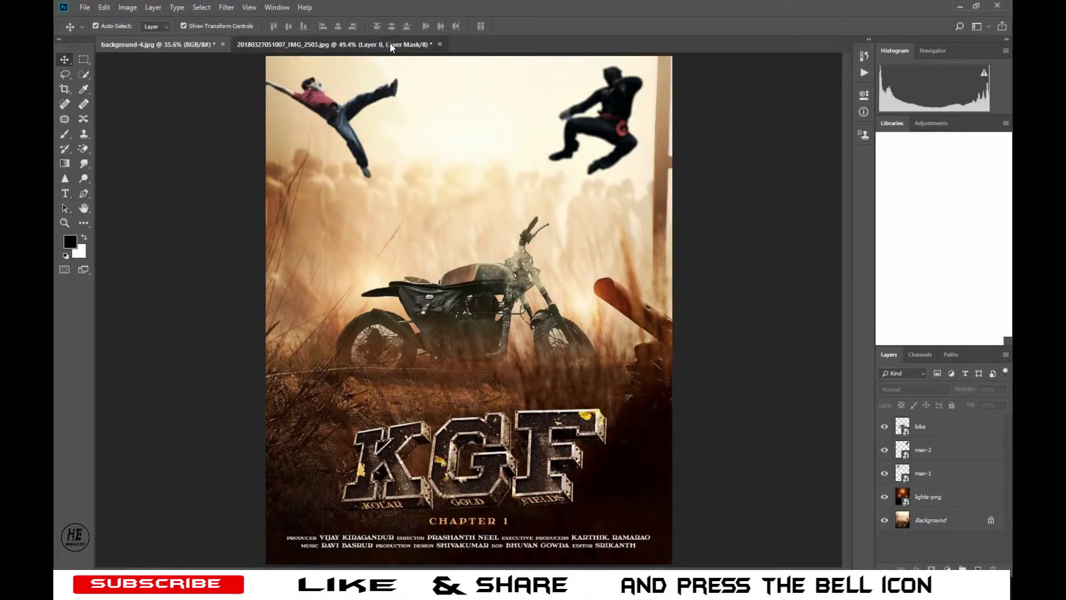
Step: Bring the man from the IMG_2503 photo into the KGF poster
{"action": "left_click", "coordinate": [390, 44]}
{"action": "key", "text": "x"}
{"action": "mouse_move", "coordinate": [477, 299]}
{"action": "left_mouse_down"}
{"action": "mouse_move", "coordinate": [391, 213]}
{"action": "mouse_move", "coordinate": [452, 298]}
{"action": "left_mouse_up"}
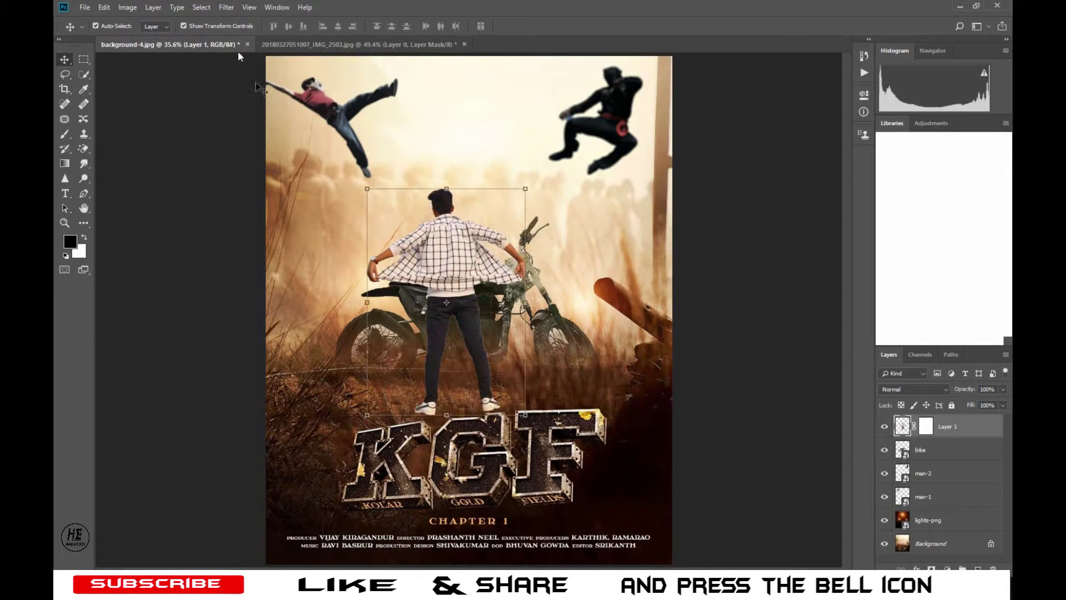
Step: Enlarge the man to 124% in front of the motorbike and lower his opacity to 67%
{"action": "left_click", "coordinate": [419, 187]}
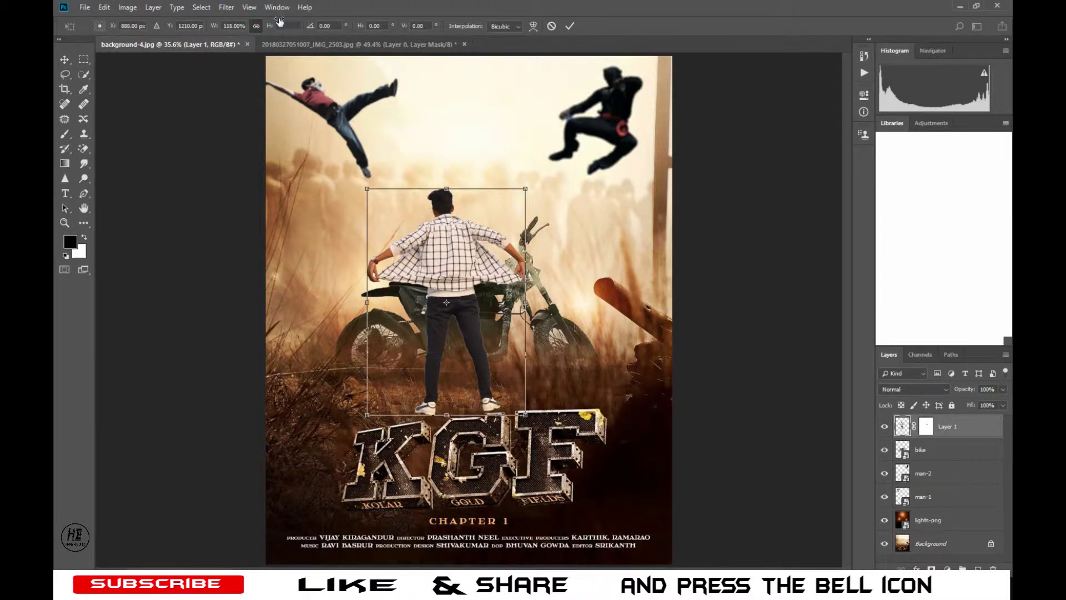
{"action": "left_click_drag", "start_coordinate": [270, 26], "coordinate": [282, 21]}
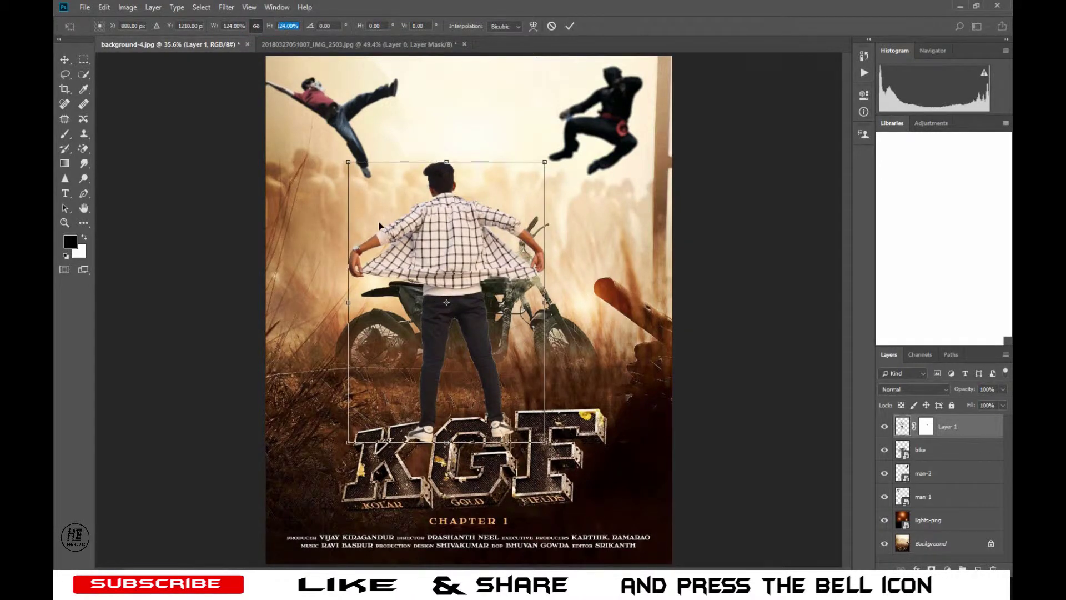
{"action": "mouse_move", "coordinate": [441, 245]}
{"action": "left_mouse_down"}
{"action": "mouse_move", "coordinate": [464, 276]}
{"action": "mouse_move", "coordinate": [453, 278]}
{"action": "left_mouse_up"}
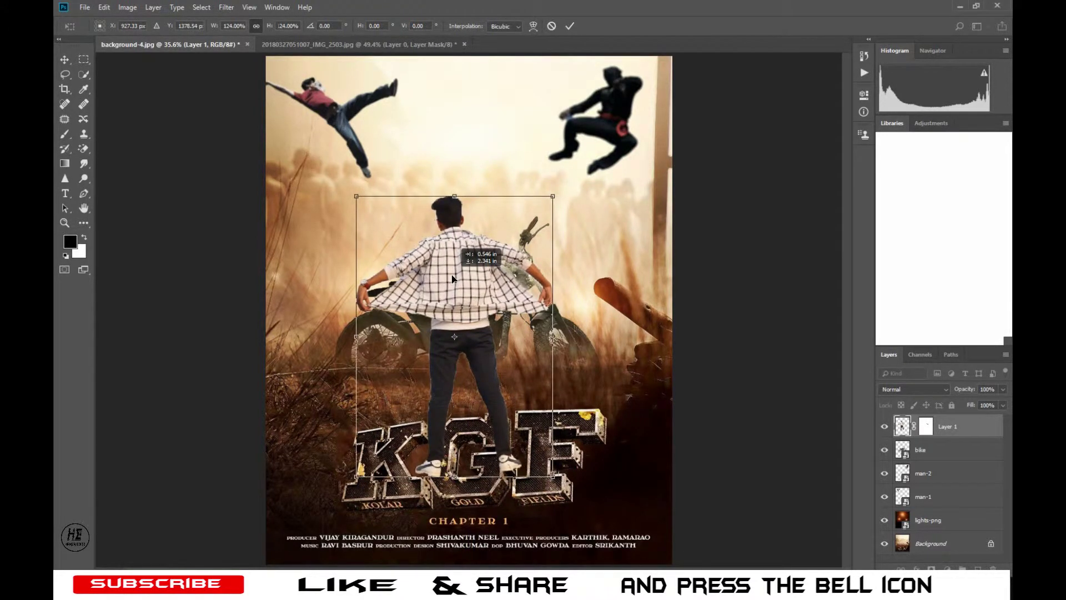
{"action": "left_click_drag", "start_coordinate": [553, 196], "coordinate": [565, 176]}
{"action": "key", "text": "Return"}
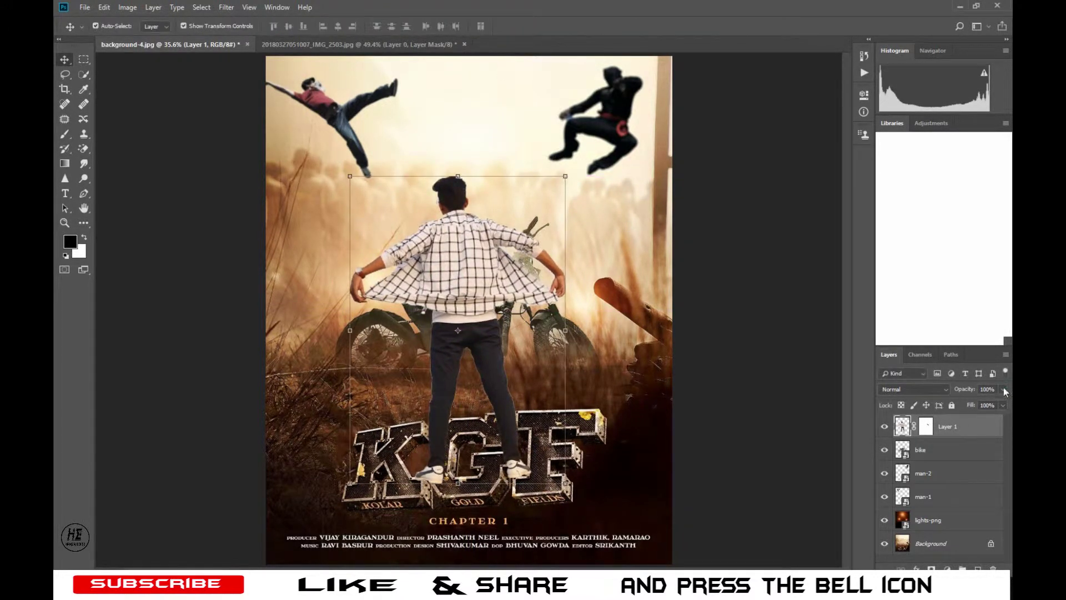
{"action": "left_click_drag", "start_coordinate": [1004, 390], "coordinate": [980, 410]}
{"action": "left_click_drag", "start_coordinate": [472, 301], "coordinate": [461, 302]}
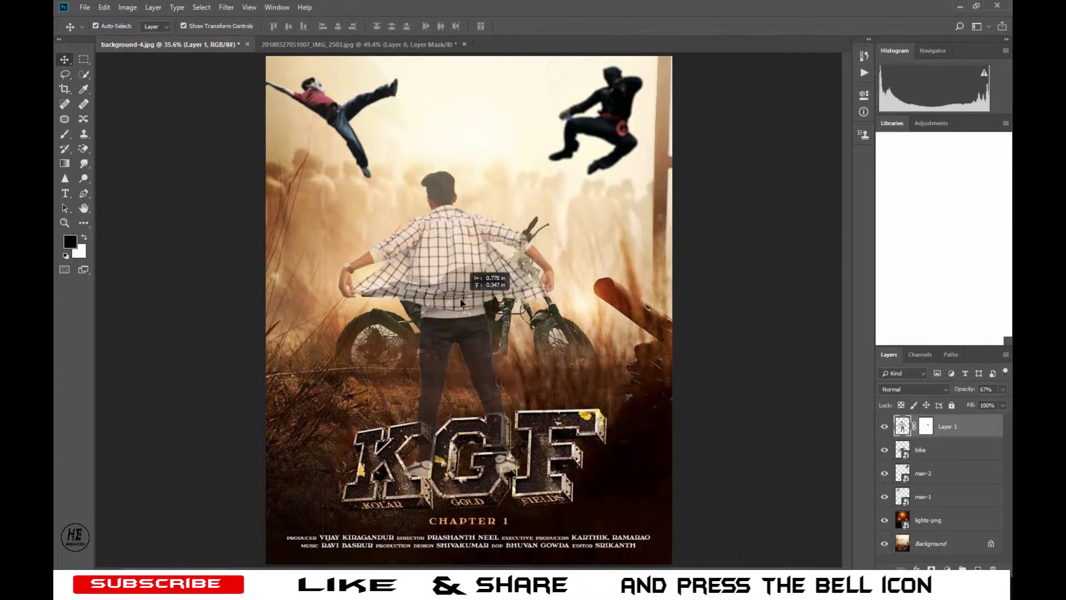
Step: Paint black on Layer 1's mask to hide the man's leg over the title letters
{"action": "left_click", "coordinate": [925, 426]}
{"action": "key", "text": "d"}
{"action": "key", "text": "z"}
{"action": "left_click", "coordinate": [524, 462]}
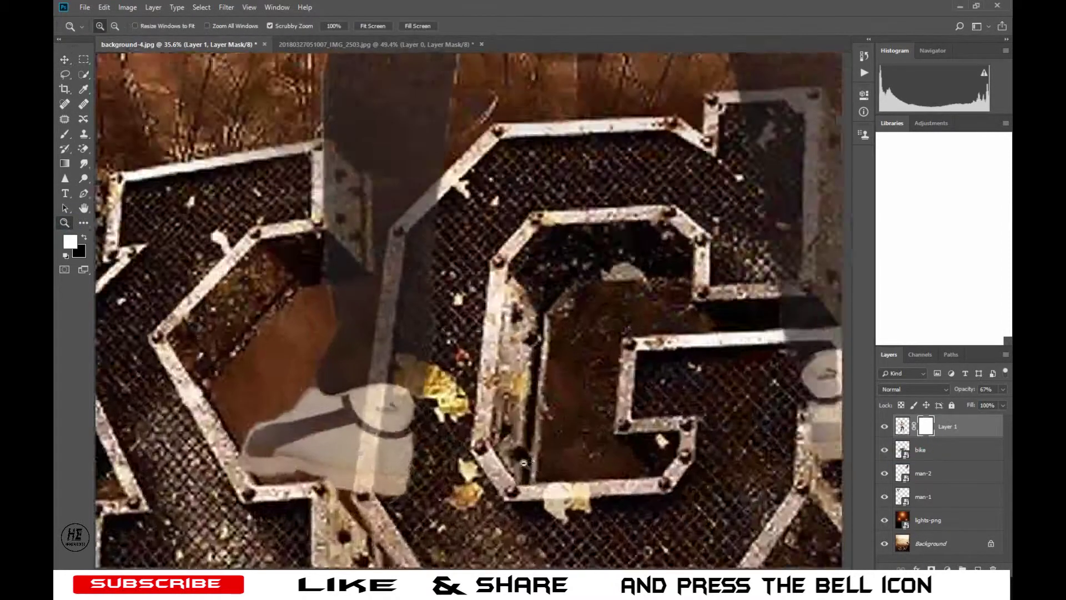
{"action": "key", "text": "b"}
{"action": "key", "text": "x"}
{"action": "left_click_drag", "start_coordinate": [361, 487], "coordinate": [364, 355]}
Step: Mask out the rest of the legs over the letters, then fit the whole poster in view
{"action": "scroll", "coordinate": [399, 267], "scroll_direction": "up", "scroll_amount": 3}
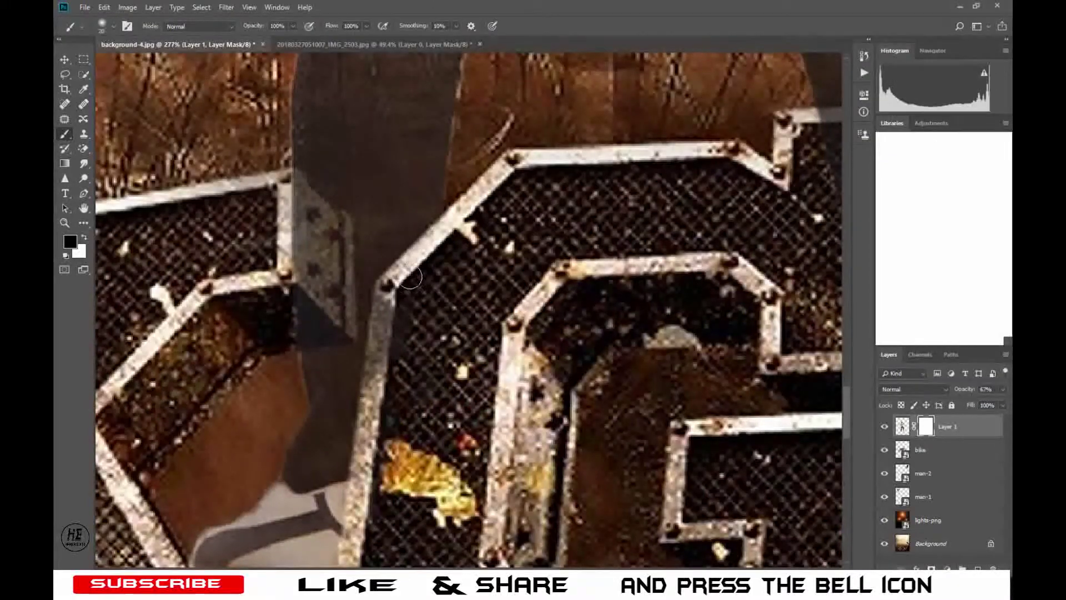
{"action": "left_click_drag", "start_coordinate": [411, 277], "coordinate": [383, 388]}
{"action": "scroll", "coordinate": [383, 389], "scroll_direction": "down", "scroll_amount": 2}
{"action": "scroll", "coordinate": [383, 388], "scroll_direction": "up", "scroll_amount": 4}
{"action": "mouse_move", "coordinate": [333, 255]}
{"action": "left_mouse_down"}
{"action": "mouse_move", "coordinate": [341, 389]}
{"action": "mouse_move", "coordinate": [311, 239]}
{"action": "mouse_move", "coordinate": [339, 258]}
{"action": "mouse_move", "coordinate": [394, 256]}
{"action": "mouse_move", "coordinate": [419, 333]}
{"action": "mouse_move", "coordinate": [353, 431]}
{"action": "mouse_move", "coordinate": [383, 288]}
{"action": "mouse_move", "coordinate": [389, 421]}
{"action": "mouse_move", "coordinate": [423, 407]}
{"action": "mouse_move", "coordinate": [388, 455]}
{"action": "mouse_move", "coordinate": [450, 489]}
{"action": "mouse_move", "coordinate": [422, 444]}
{"action": "mouse_move", "coordinate": [372, 430]}
{"action": "left_mouse_up"}
{"action": "scroll", "coordinate": [311, 238], "scroll_direction": "up", "scroll_amount": 3}
{"action": "key", "text": "ctrl+0"}
{"action": "key", "text": "z"}
{"action": "left_click", "coordinate": [64, 133]}
{"action": "scroll", "coordinate": [388, 422], "scroll_direction": "down", "scroll_amount": 2}
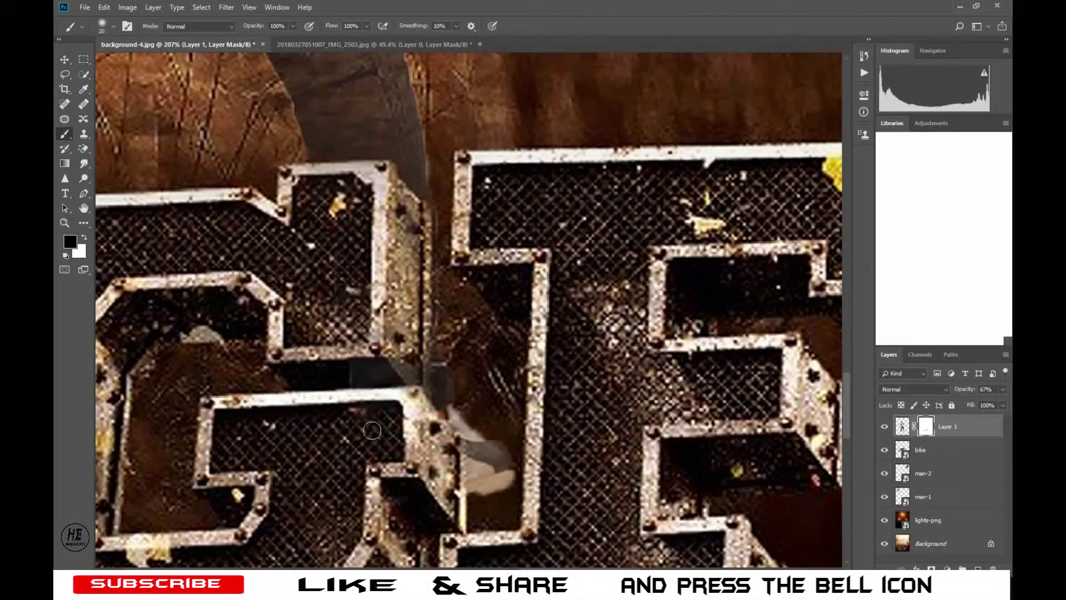
{"action": "key", "text": "z"}
{"action": "key", "text": "ctrl+0"}
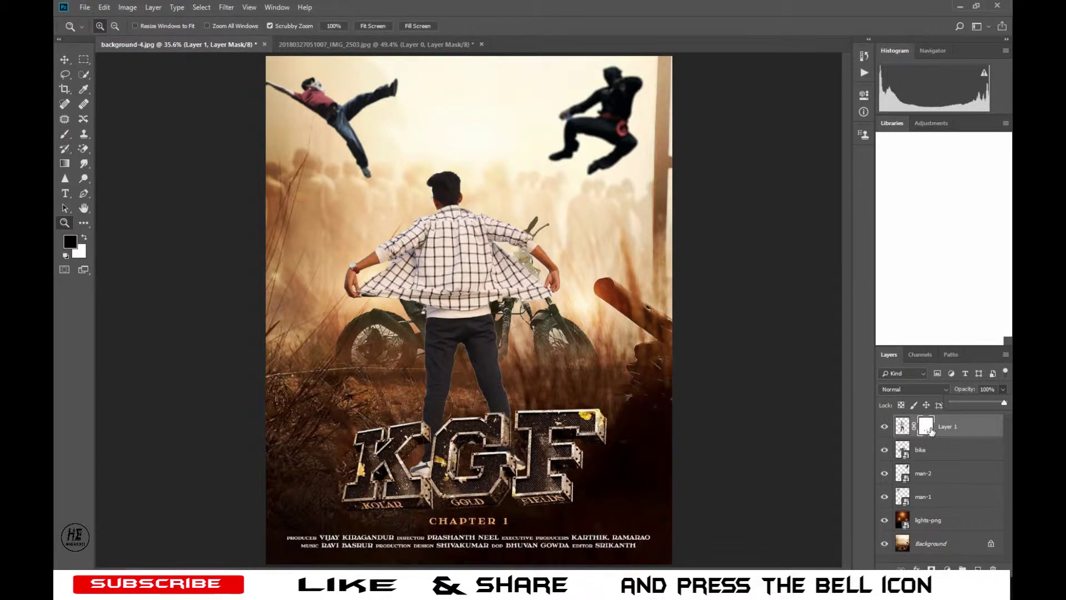
Step: Apply Layer 1's mask, flatten the image, and duplicate the Background layer
{"action": "right_click", "coordinate": [931, 431]}
{"action": "left_click", "coordinate": [933, 463]}
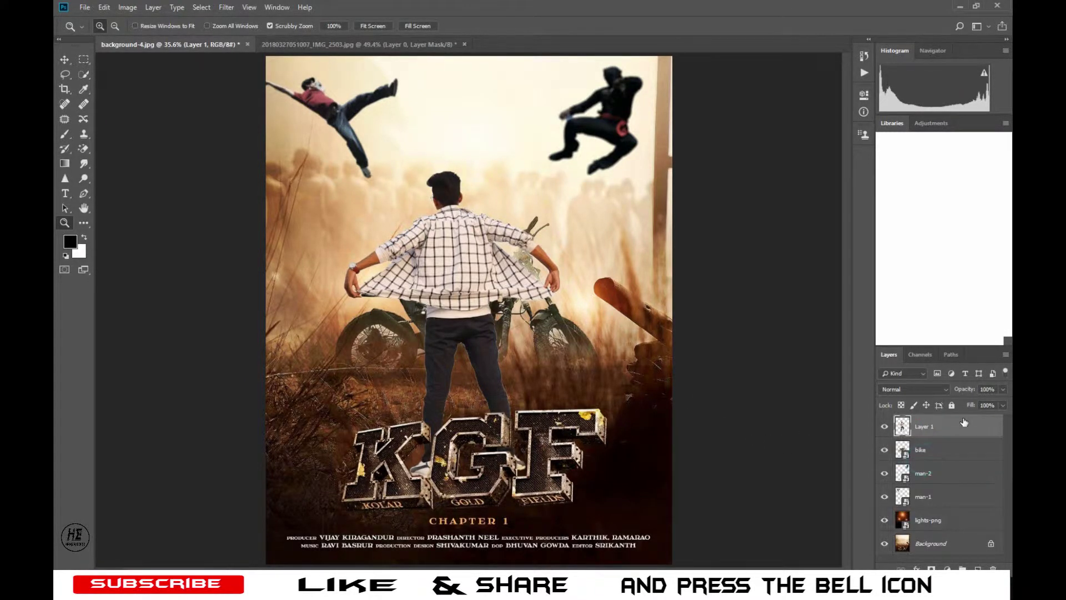
{"action": "right_click", "coordinate": [959, 427]}
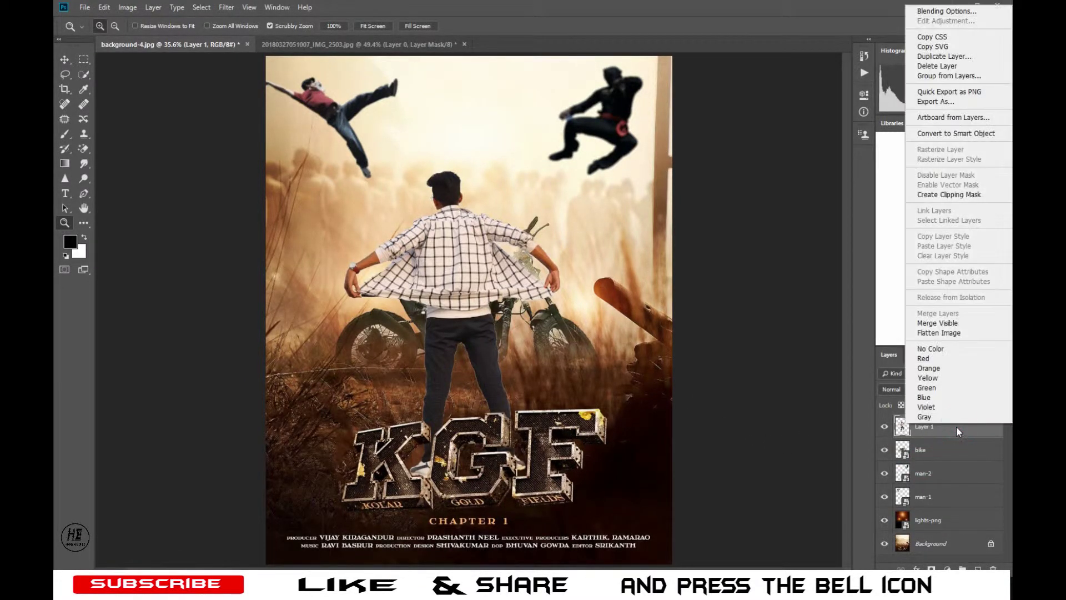
{"action": "left_click", "coordinate": [932, 334]}
{"action": "left_click_drag", "start_coordinate": [971, 426], "coordinate": [977, 568]}
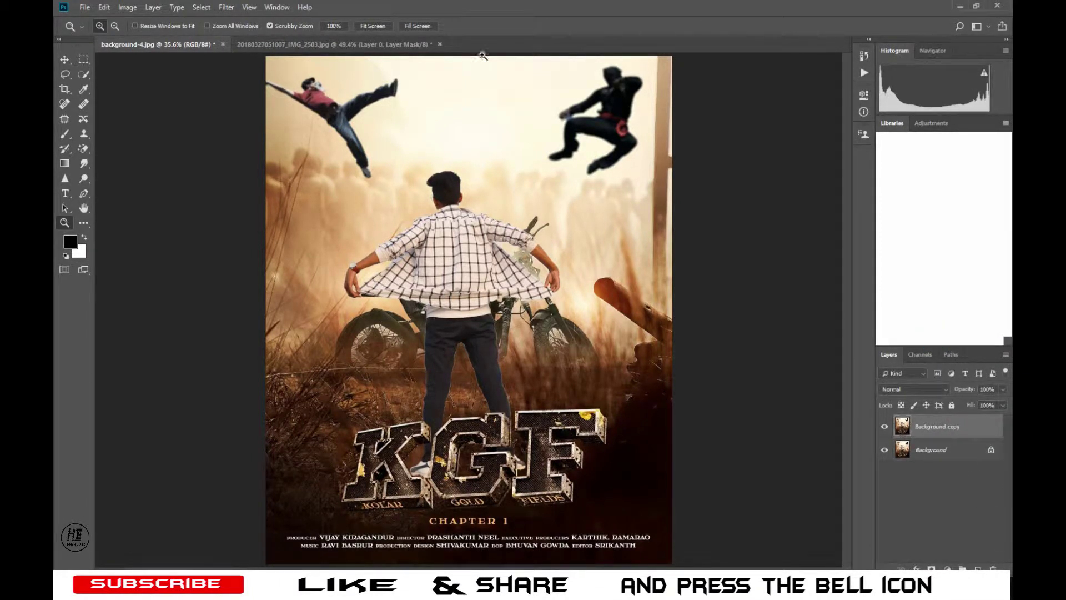
{"action": "left_click", "coordinate": [225, 8]}
Step: In Camera Raw, raise temperature, exposure, whites and clarity, and deepen the shadows
{"action": "left_click", "coordinate": [228, 76]}
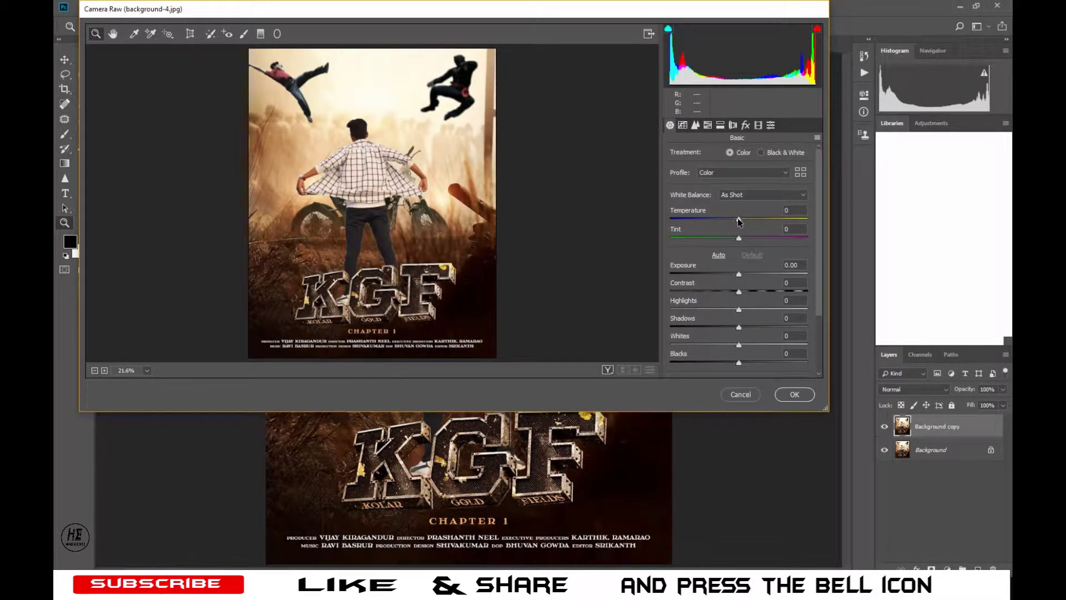
{"action": "left_click_drag", "start_coordinate": [739, 220], "coordinate": [746, 220]}
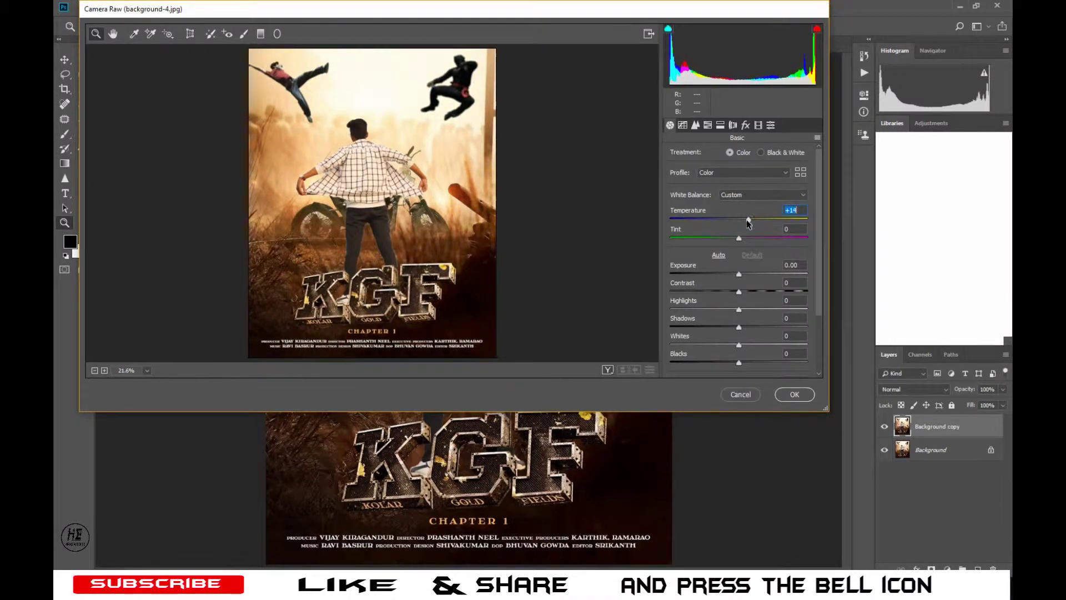
{"action": "mouse_move", "coordinate": [738, 274]}
{"action": "left_mouse_down"}
{"action": "mouse_move", "coordinate": [759, 294]}
{"action": "mouse_move", "coordinate": [724, 311]}
{"action": "left_mouse_up"}
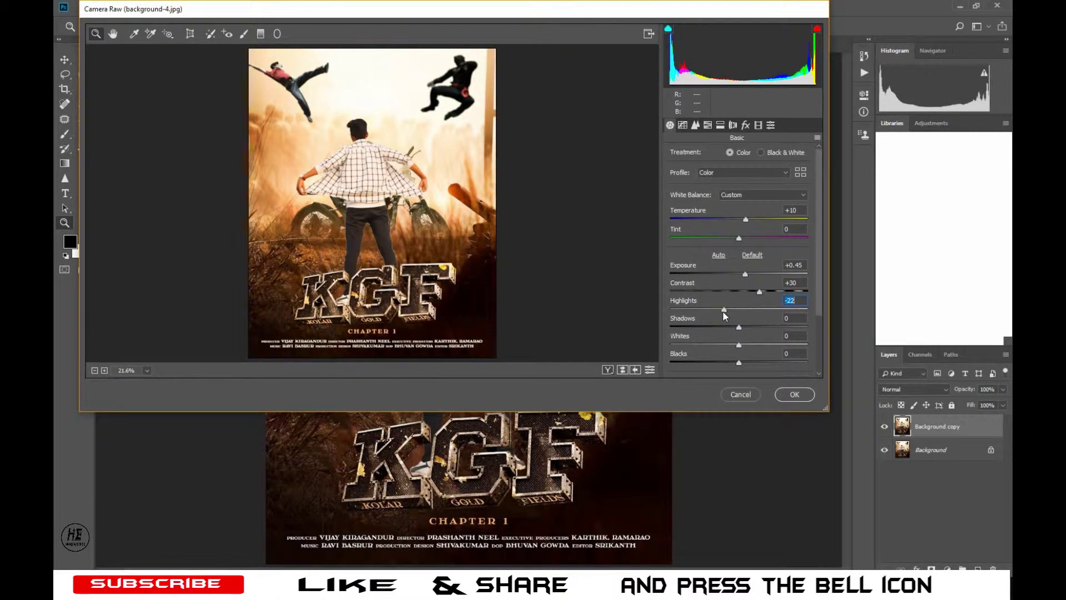
{"action": "left_click_drag", "start_coordinate": [746, 328], "coordinate": [731, 332]}
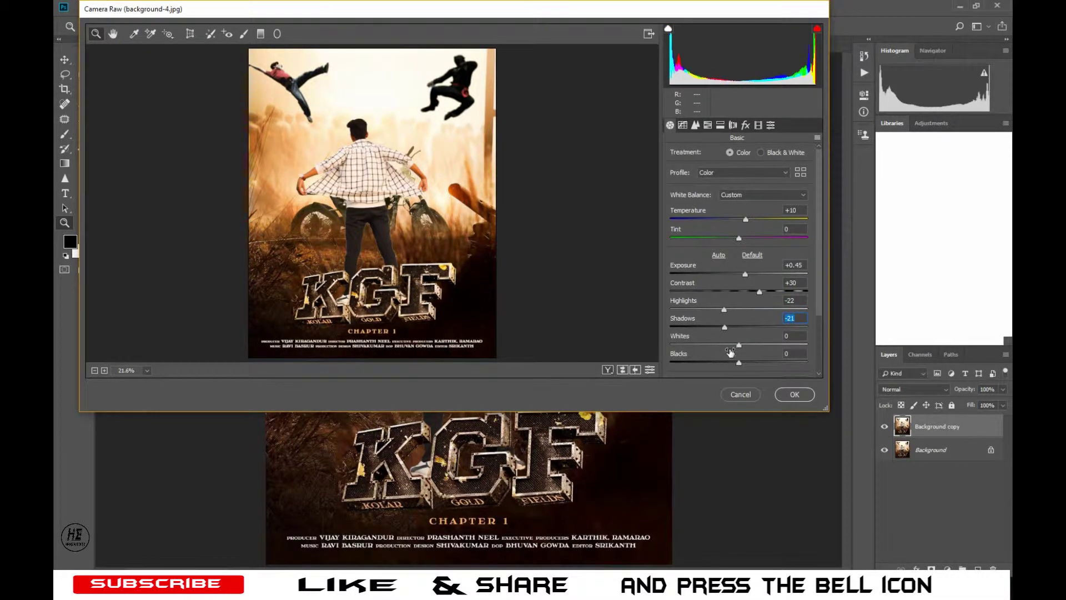
{"action": "mouse_move", "coordinate": [738, 345]}
{"action": "left_mouse_down"}
{"action": "mouse_move", "coordinate": [752, 345]}
{"action": "mouse_move", "coordinate": [729, 364]}
{"action": "left_mouse_up"}
{"action": "scroll", "coordinate": [732, 361], "scroll_direction": "down", "scroll_amount": 3}
{"action": "mouse_move", "coordinate": [739, 312]}
{"action": "left_mouse_down"}
{"action": "mouse_move", "coordinate": [765, 350]}
{"action": "mouse_move", "coordinate": [732, 371]}
{"action": "left_mouse_up"}
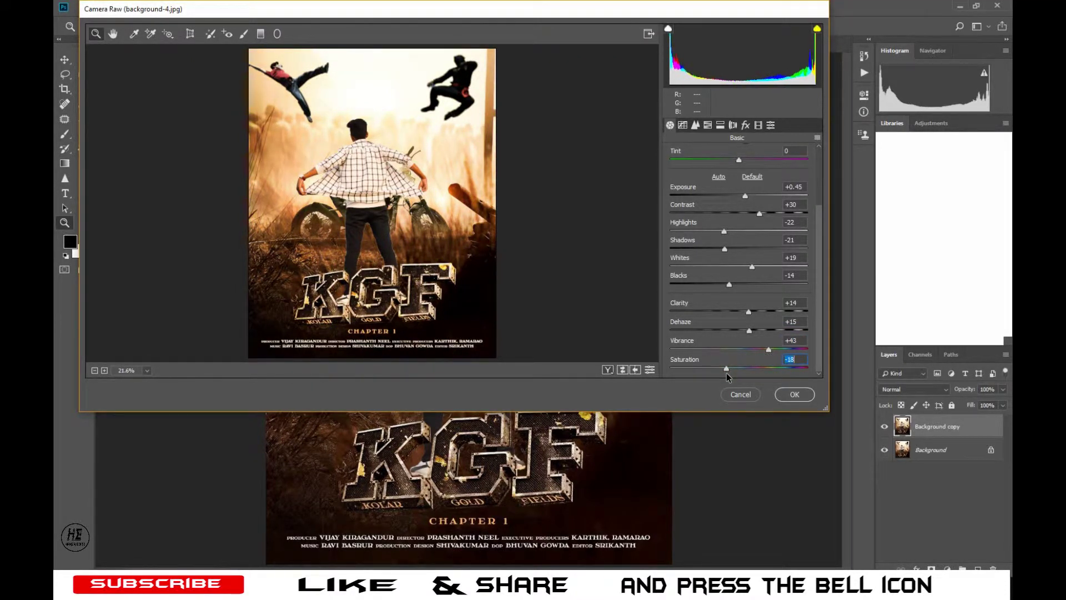
Step: In the Detail panel, raise Sharpening Amount and Luminance noise reduction
{"action": "left_click", "coordinate": [694, 126]}
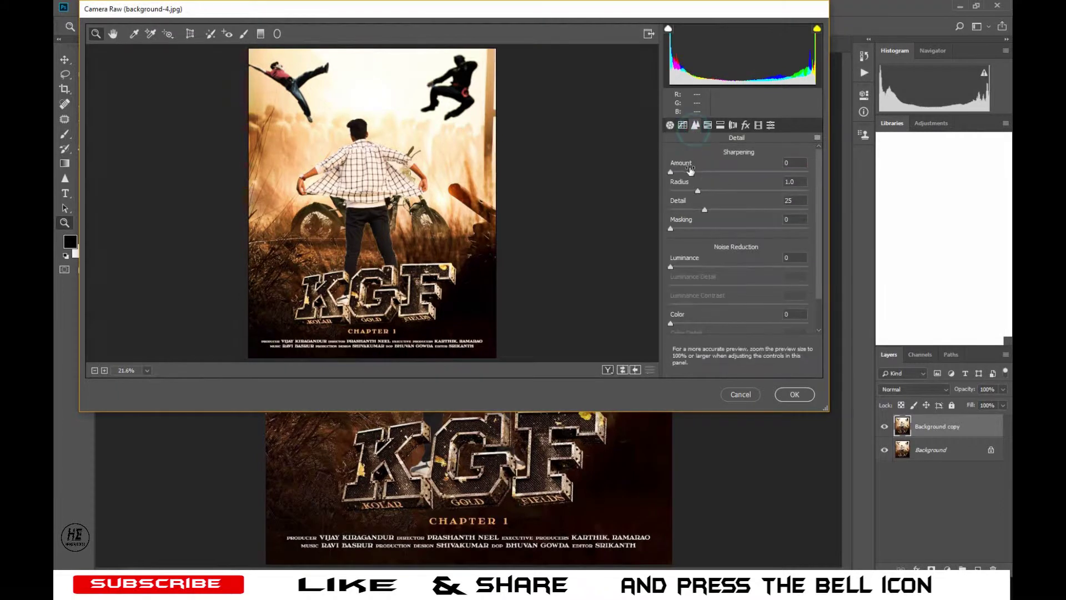
{"action": "left_click", "coordinate": [668, 173]}
{"action": "left_click_drag", "start_coordinate": [668, 173], "coordinate": [707, 168]}
{"action": "left_click_drag", "start_coordinate": [674, 264], "coordinate": [704, 259]}
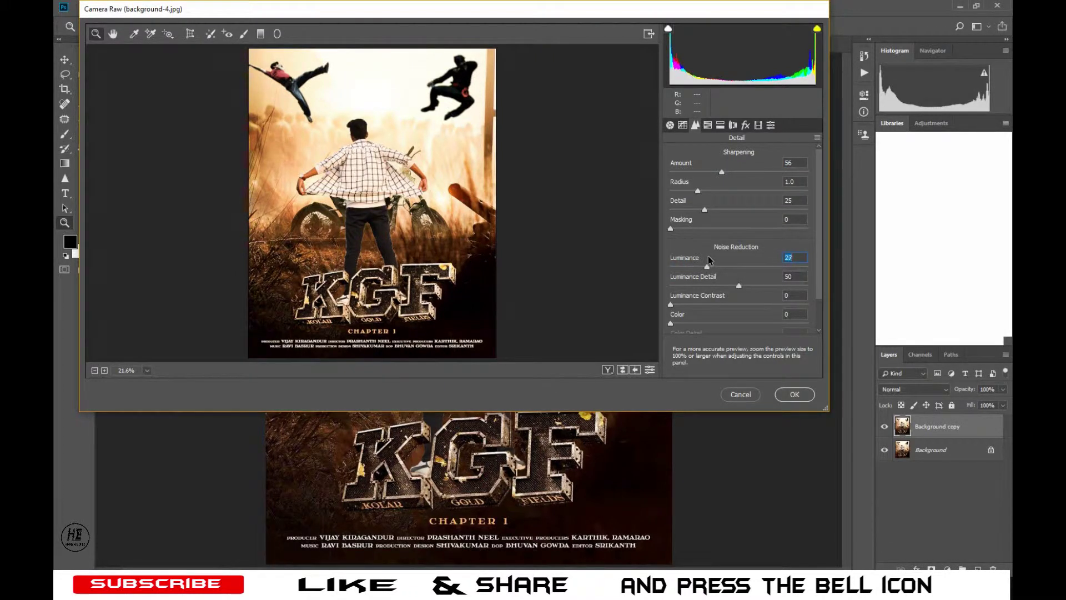
Step: In HSL, shift the Yellows and Oranges hues, keep Reds hue at zero, and raise Oranges luminance
{"action": "left_click", "coordinate": [707, 125]}
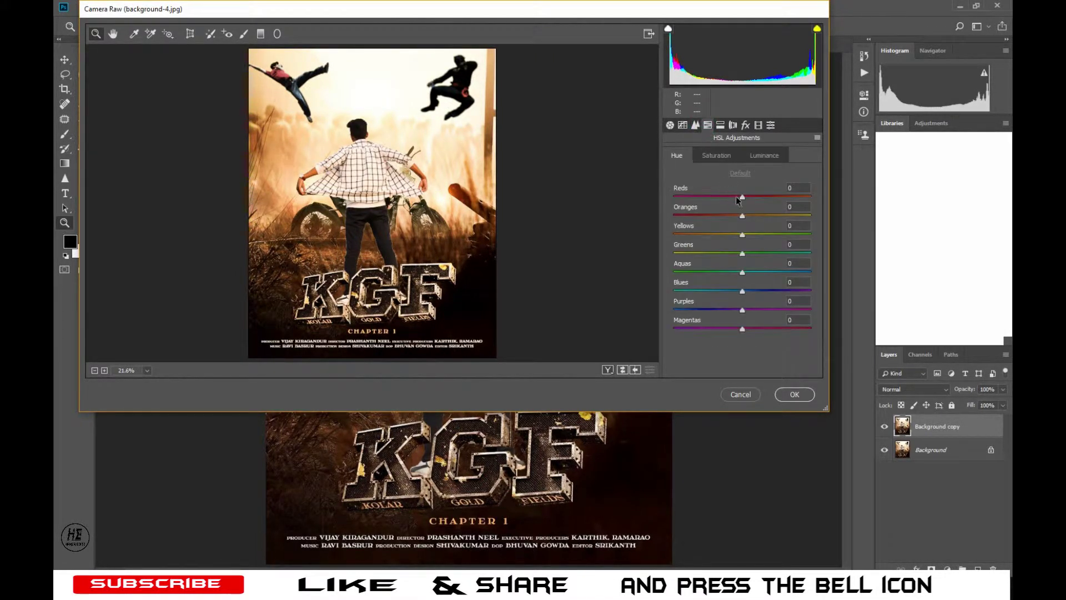
{"action": "mouse_move", "coordinate": [742, 234]}
{"action": "left_mouse_down"}
{"action": "mouse_move", "coordinate": [772, 234]}
{"action": "mouse_move", "coordinate": [744, 234]}
{"action": "mouse_move", "coordinate": [721, 260]}
{"action": "left_mouse_up"}
{"action": "mouse_move", "coordinate": [742, 215]}
{"action": "left_mouse_down"}
{"action": "mouse_move", "coordinate": [706, 216]}
{"action": "mouse_move", "coordinate": [776, 213]}
{"action": "mouse_move", "coordinate": [756, 215]}
{"action": "left_mouse_up"}
{"action": "left_click_drag", "start_coordinate": [745, 198], "coordinate": [710, 211]}
{"action": "key", "text": "shift+Up"}
{"action": "key", "text": "shift+Up"}
{"action": "key", "text": "shift+Up"}
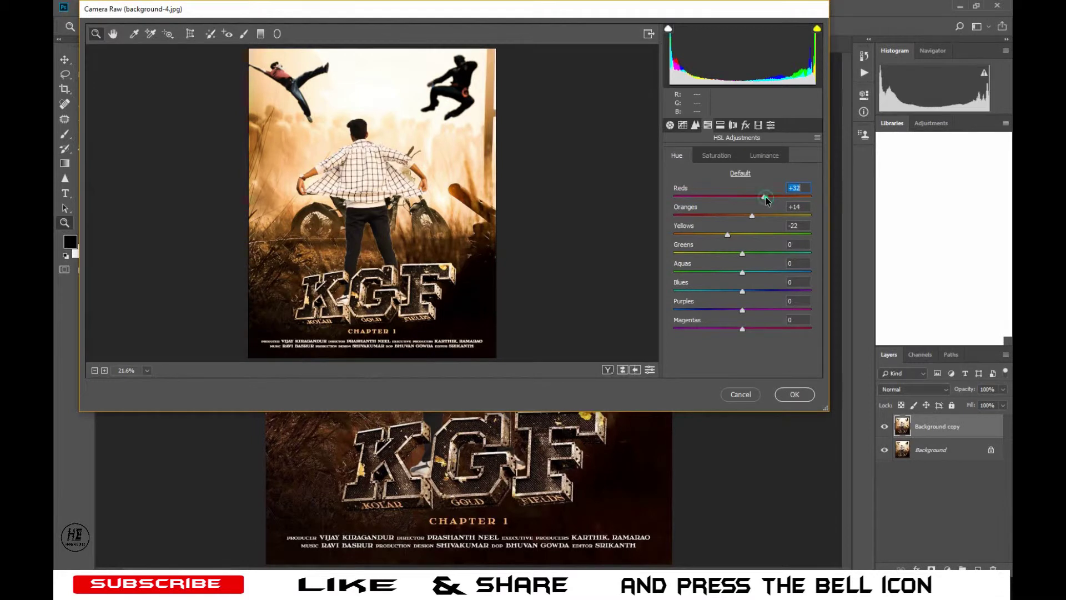
{"action": "double_click", "coordinate": [764, 197]}
{"action": "left_click", "coordinate": [756, 156]}
{"action": "left_click", "coordinate": [744, 215]}
{"action": "left_click_drag", "start_coordinate": [754, 215], "coordinate": [756, 215]}
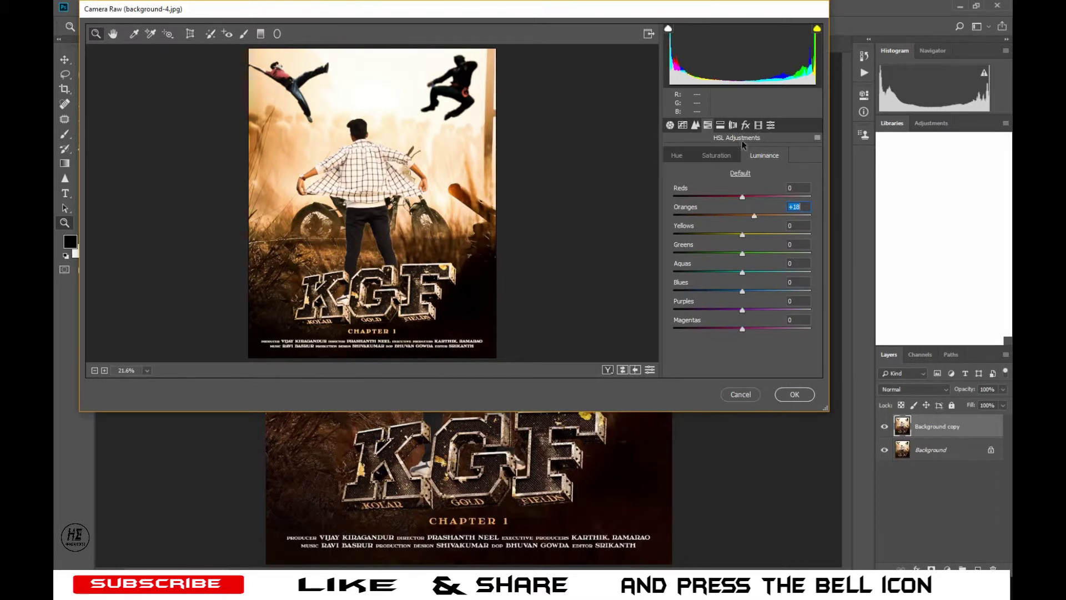
Step: Add a Post Crop Vignetting of -13 and apply the Camera Raw grade to the poster copy
{"action": "left_click", "coordinate": [746, 125]}
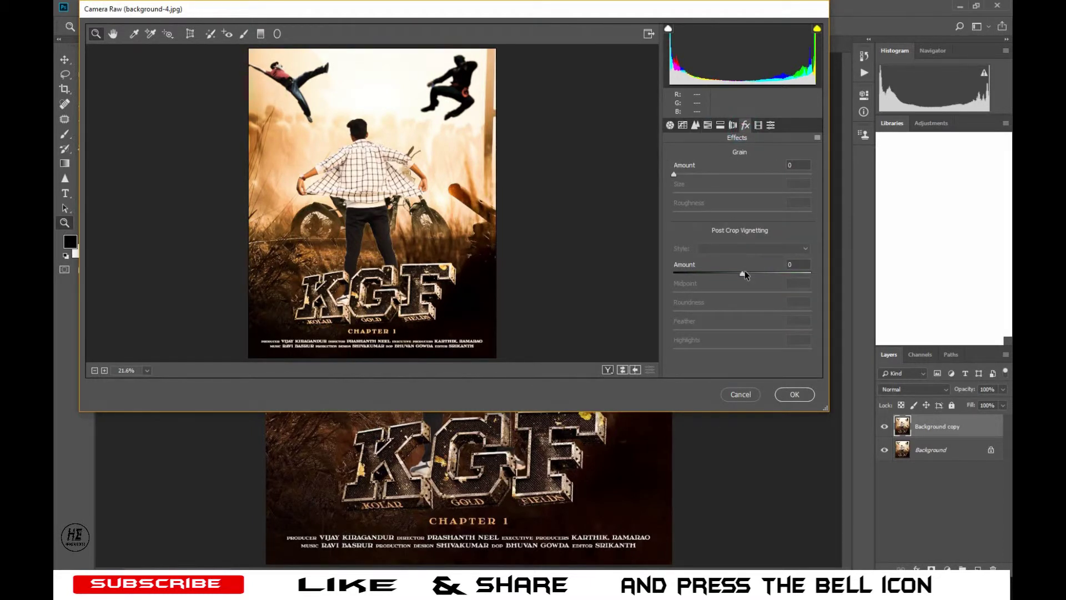
{"action": "mouse_move", "coordinate": [728, 279]}
{"action": "left_mouse_down"}
{"action": "mouse_move", "coordinate": [744, 298]}
{"action": "mouse_move", "coordinate": [733, 300]}
{"action": "left_mouse_up"}
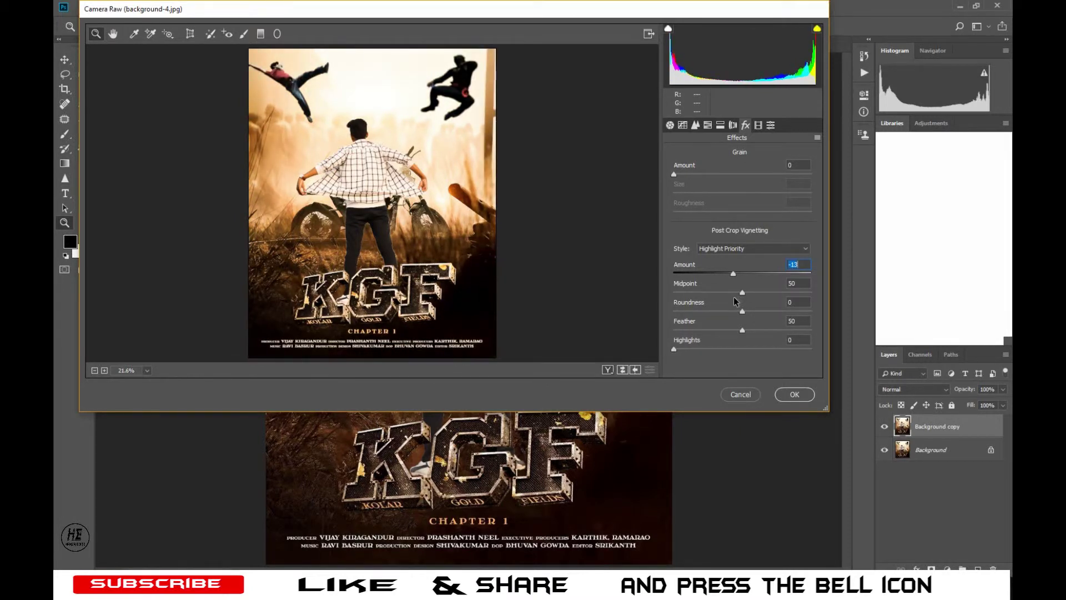
{"action": "left_click", "coordinate": [791, 399]}
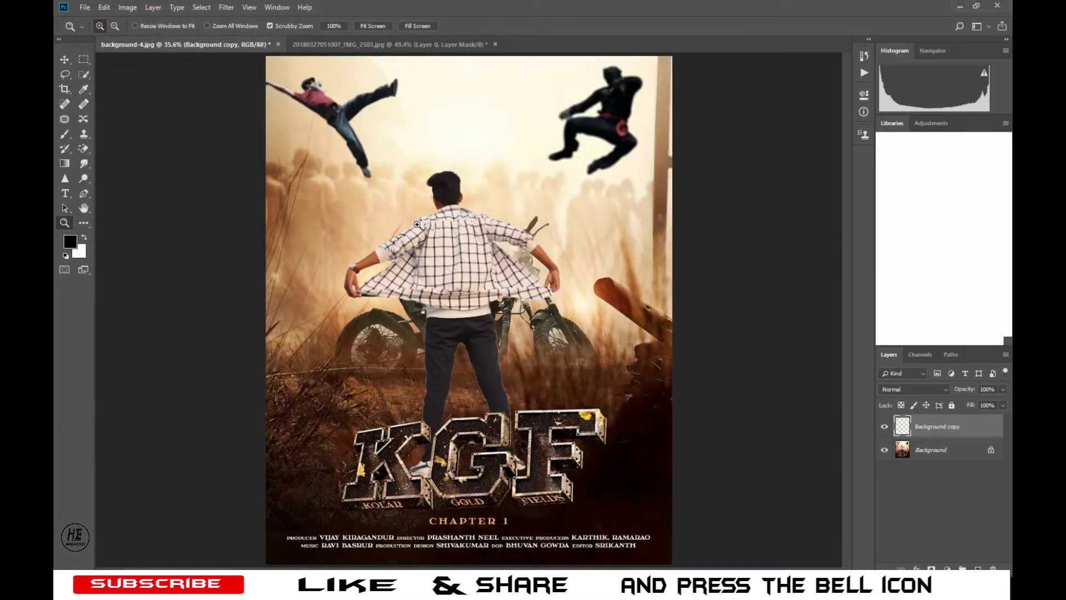
{"action": "left_click", "coordinate": [884, 427]}
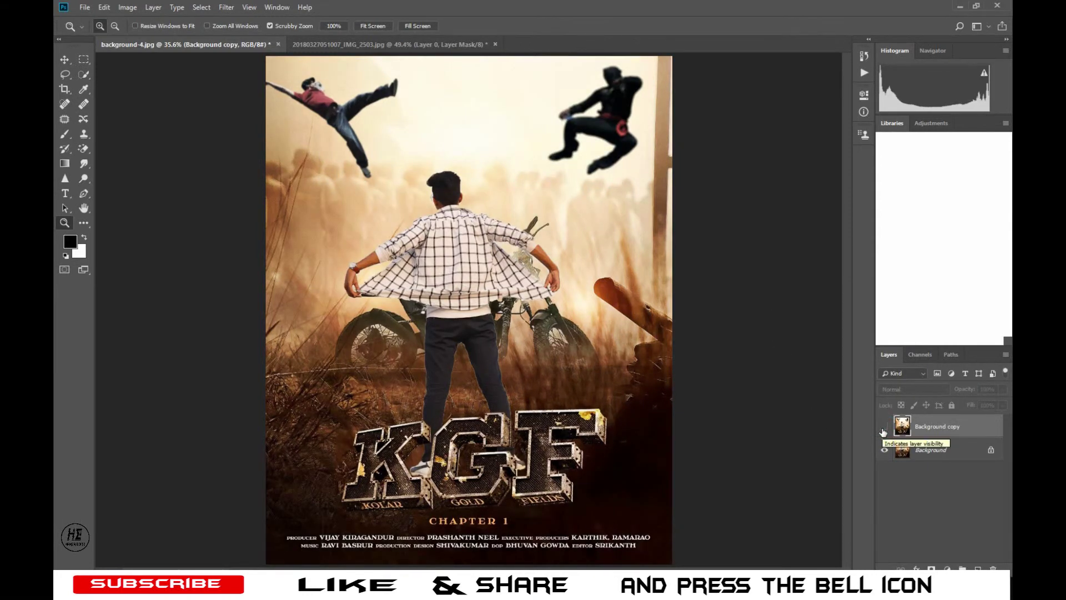
{"action": "left_click", "coordinate": [883, 427]}
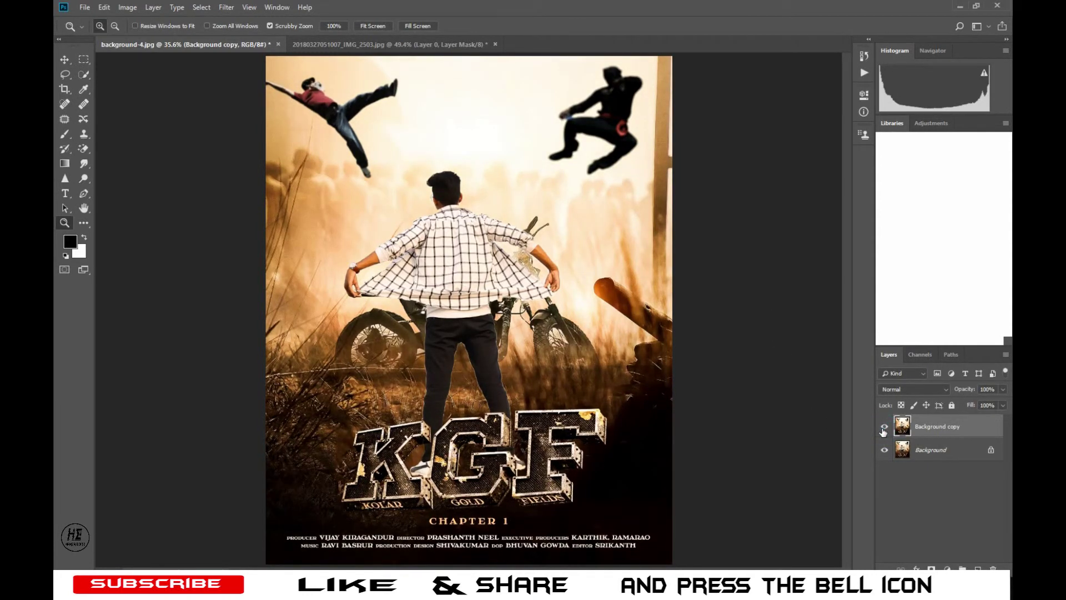